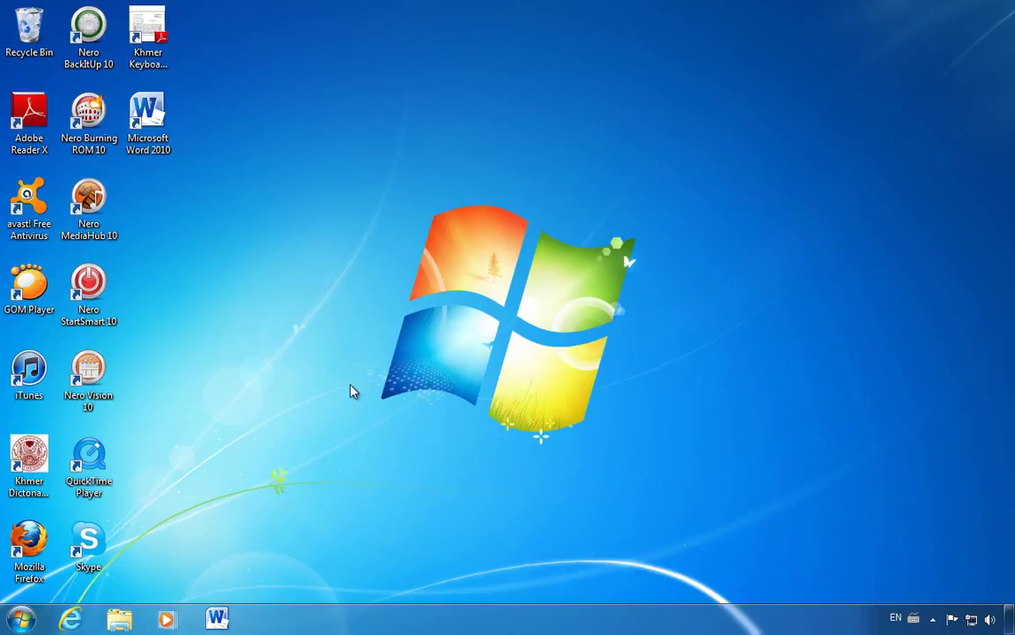
View the folders in the Videos library in Windows Explorer, and minimize the window.
left_click(121, 623)
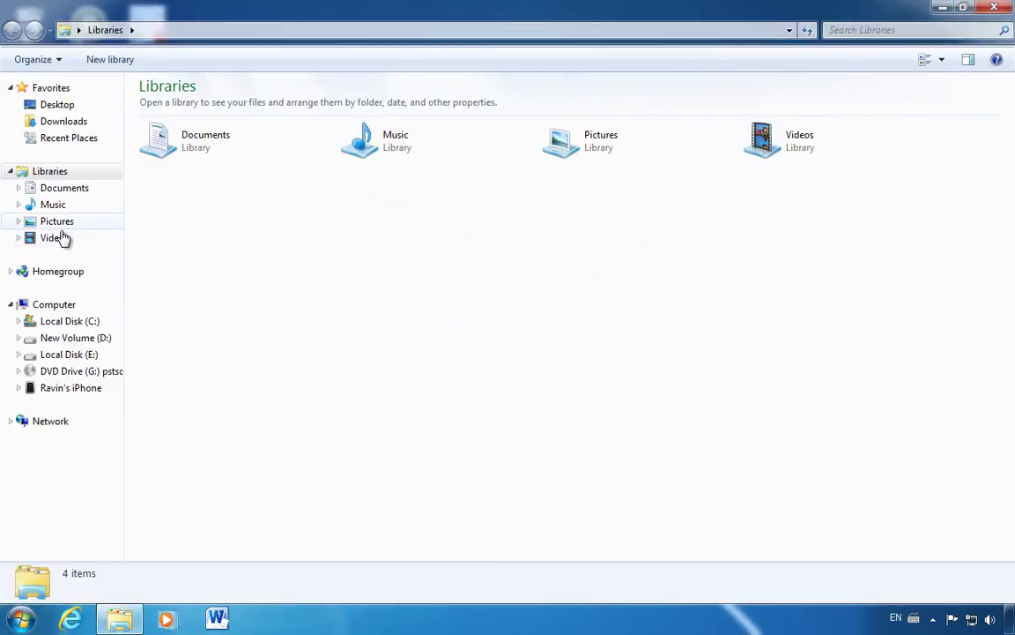
left_click(55, 237)
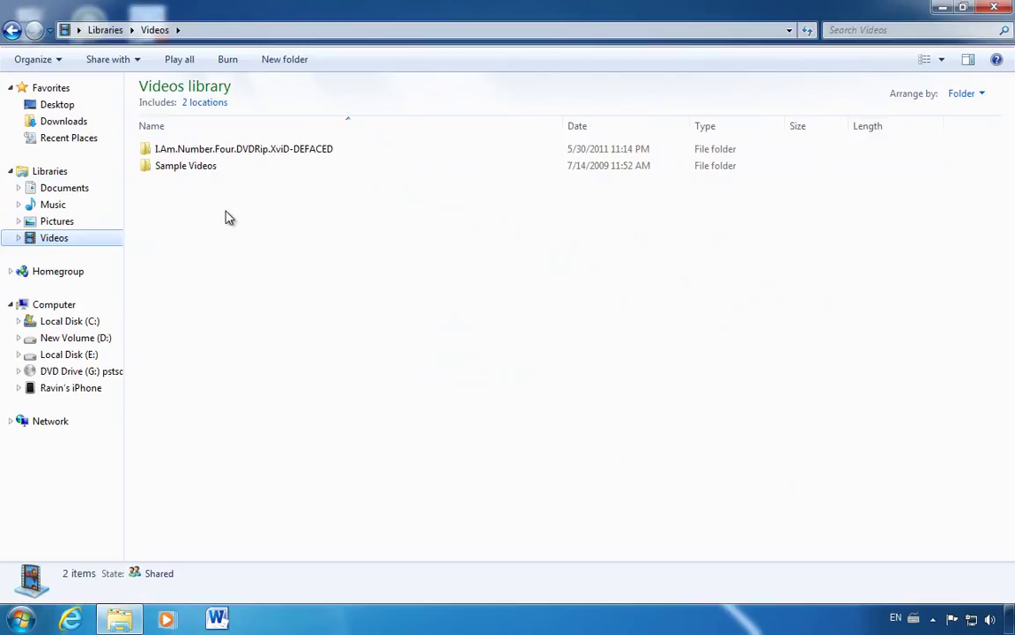
left_click(942, 7)
Switch to Internet Explorer and go to the Google home page.
left_click(70, 619)
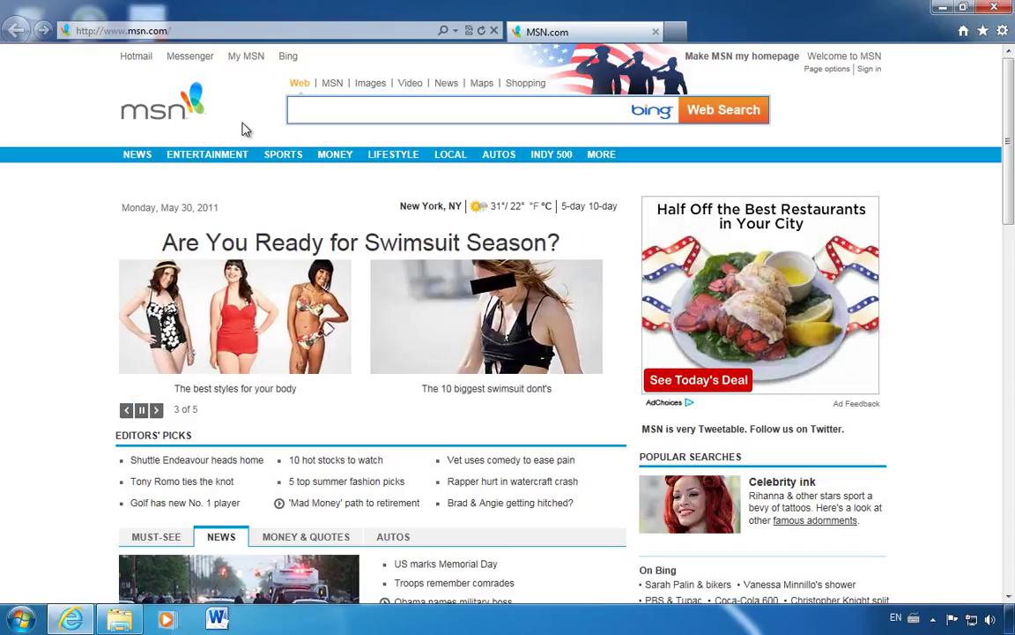
left_click(195, 30)
type("google")
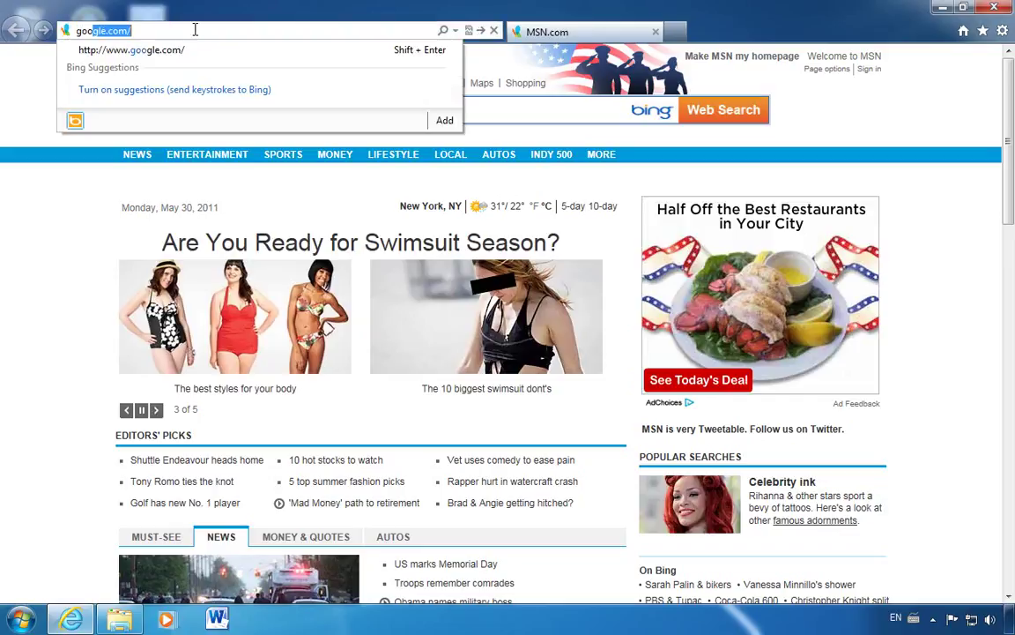
key("Return")
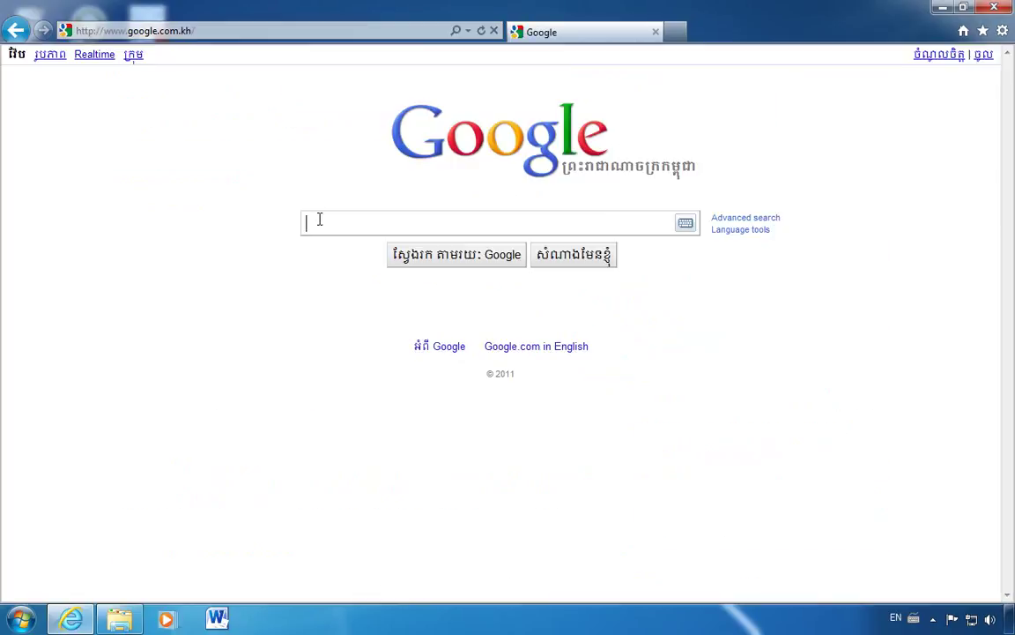
Search Google for "download I am number 4 subtitle".
type("download ")
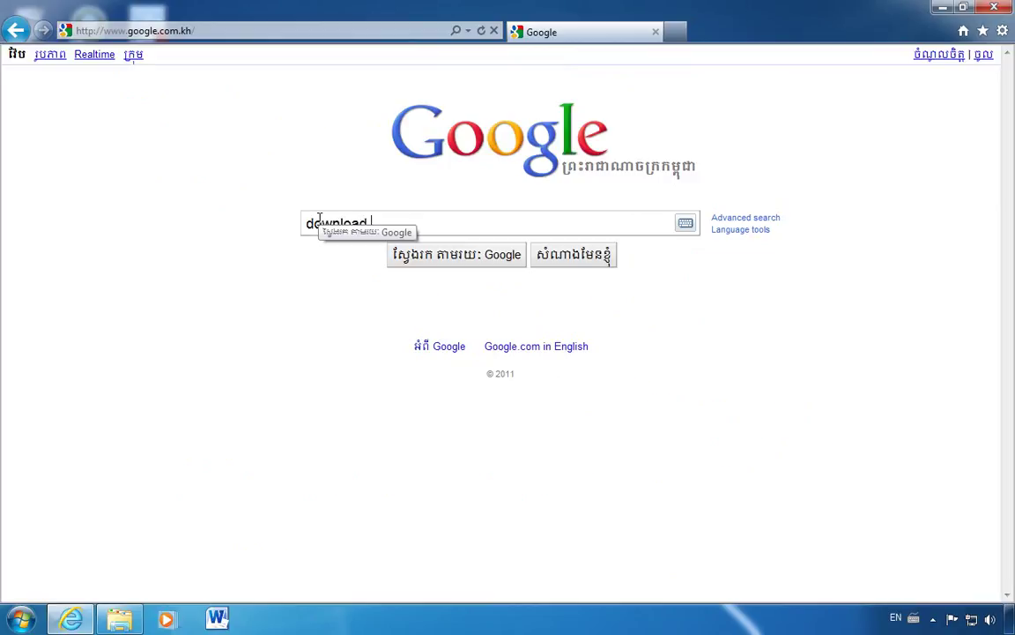
type("I am")
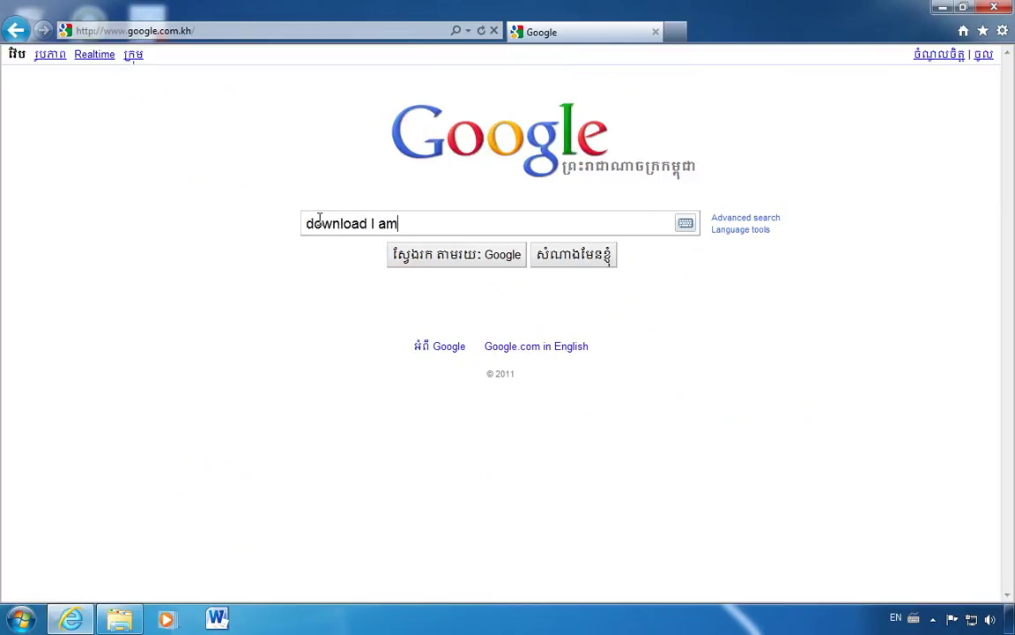
type(" number 4 ")
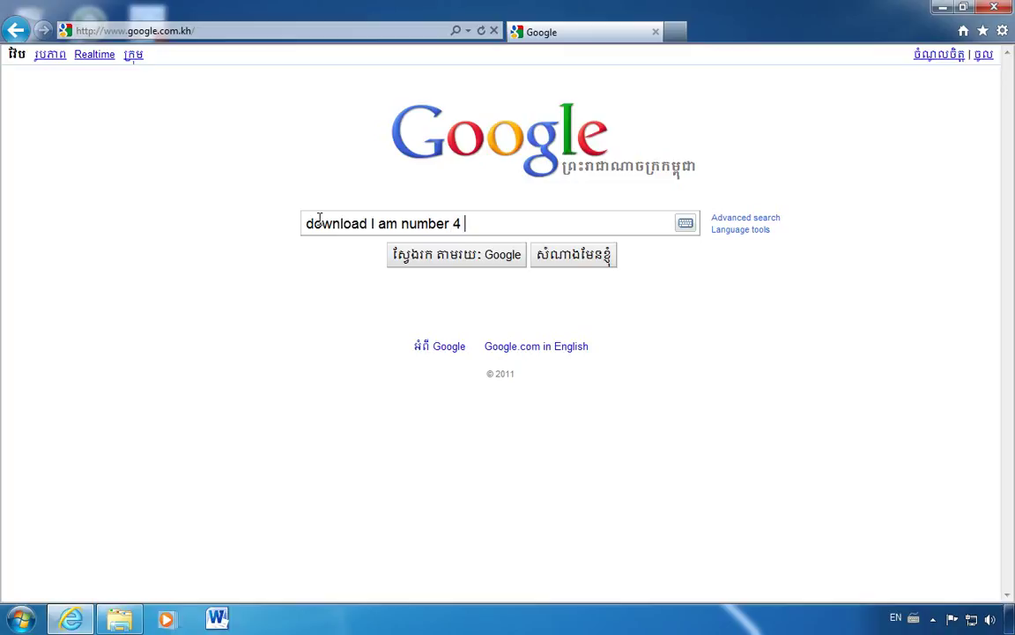
type("subtitle")
left_click(453, 263)
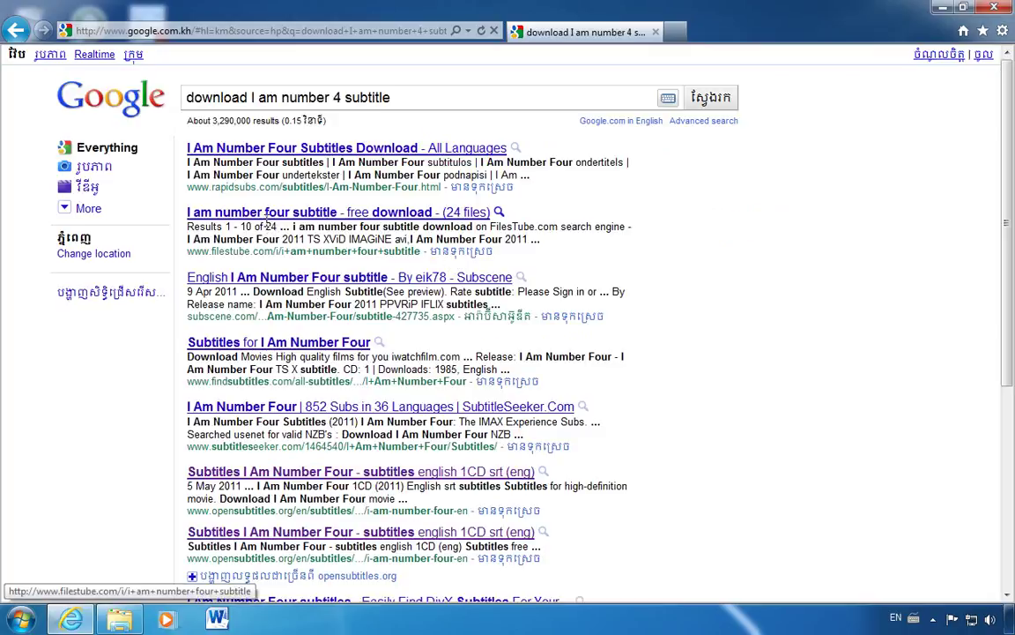
Examine the number of Google results and the subtitle sites listed on the first results page.
scroll(277, 234, "down", 7)
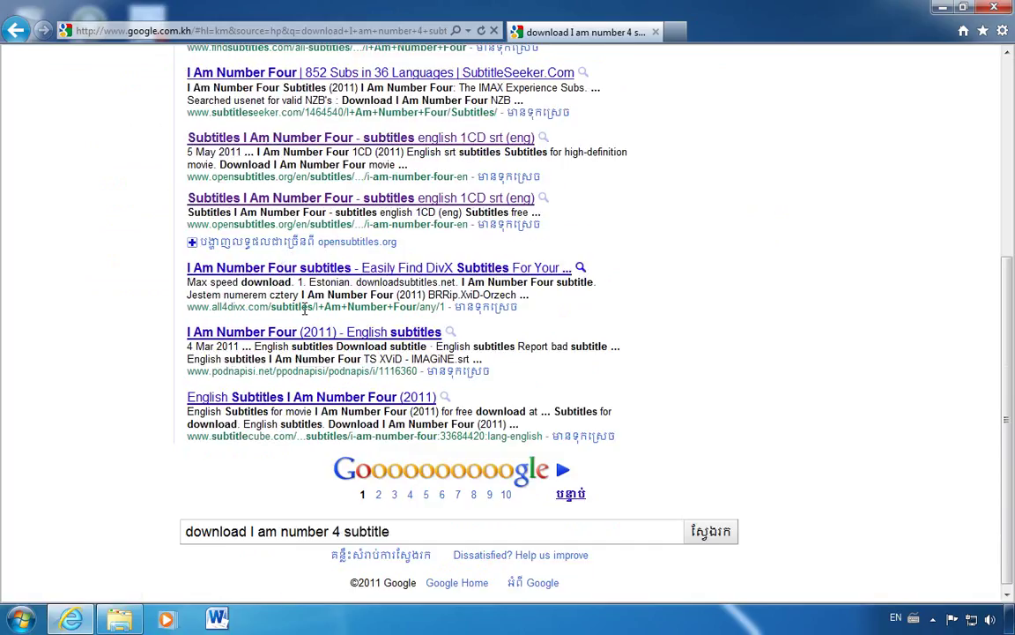
scroll(304, 310, "up", 7)
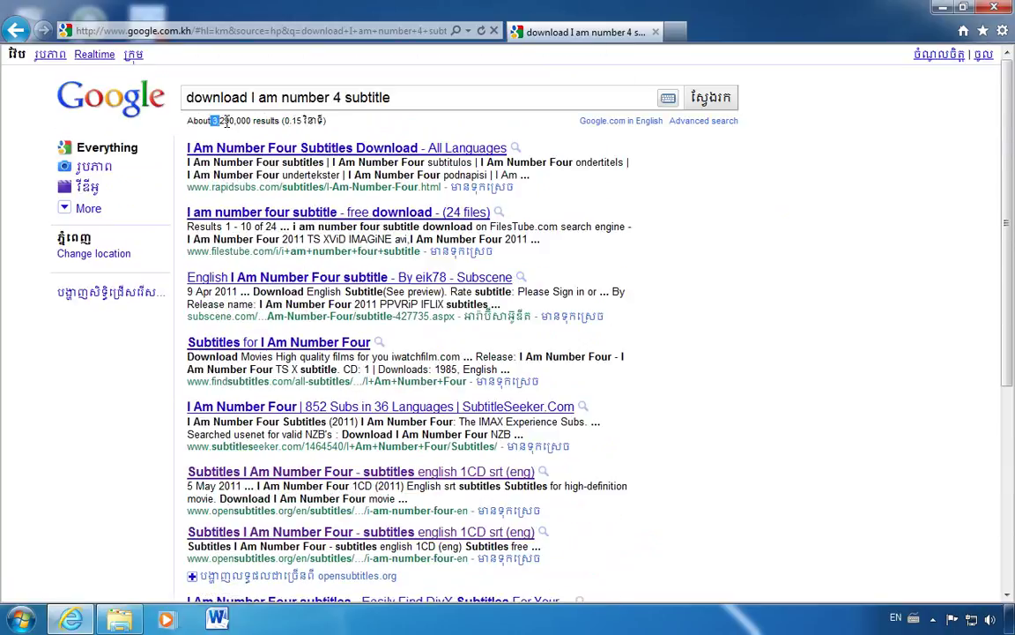
left_click_drag(211, 120, 252, 122)
left_click(275, 179)
scroll(279, 231, "down", 4)
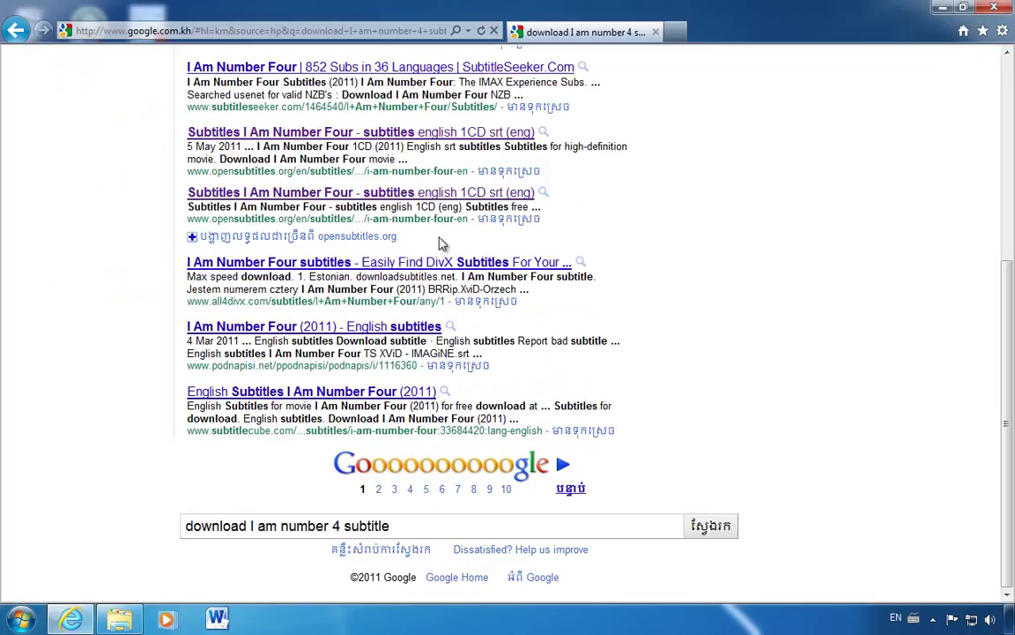
scroll(443, 244, "up", 3)
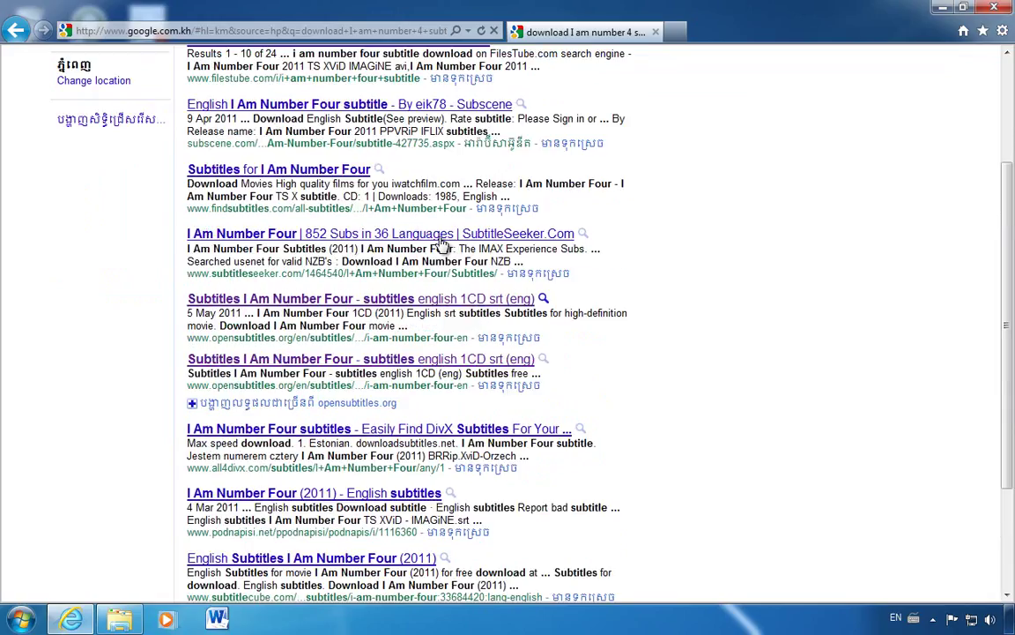
scroll(443, 245, "up", 2)
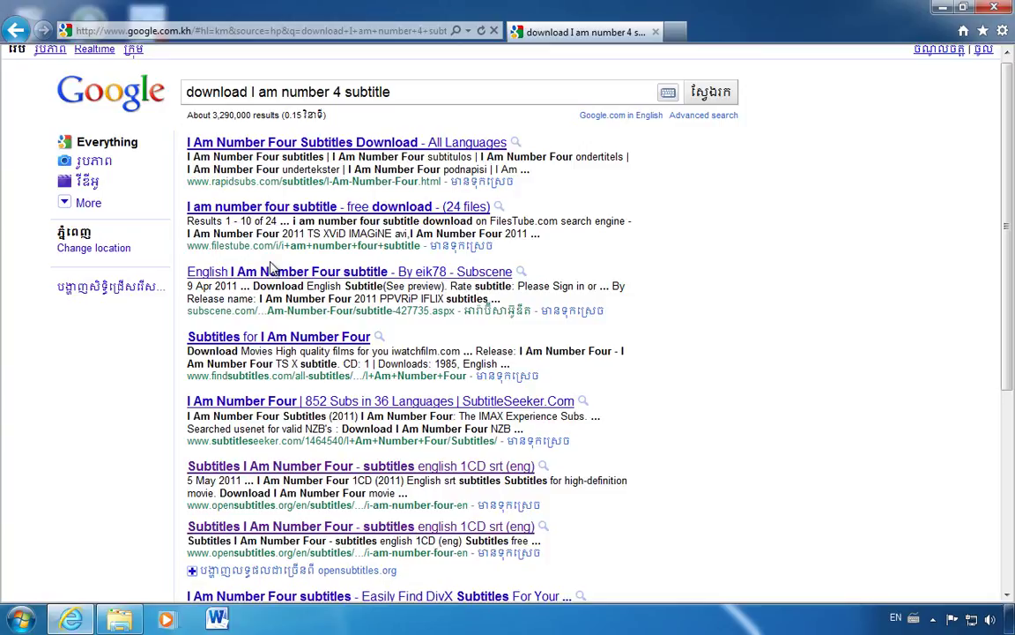
scroll(272, 267, "down", 4)
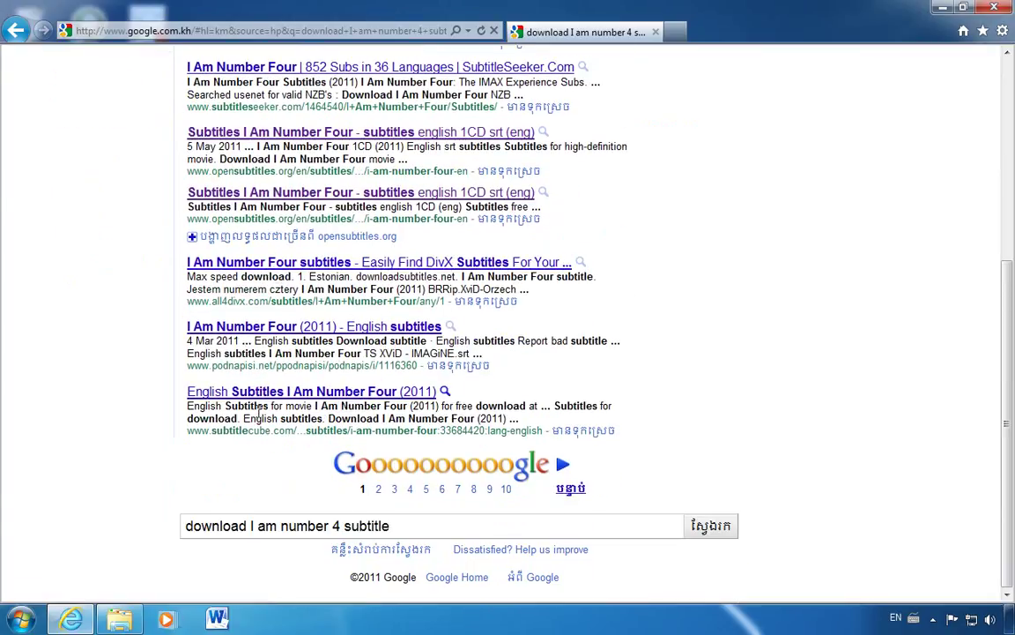
scroll(260, 407, "up", 4)
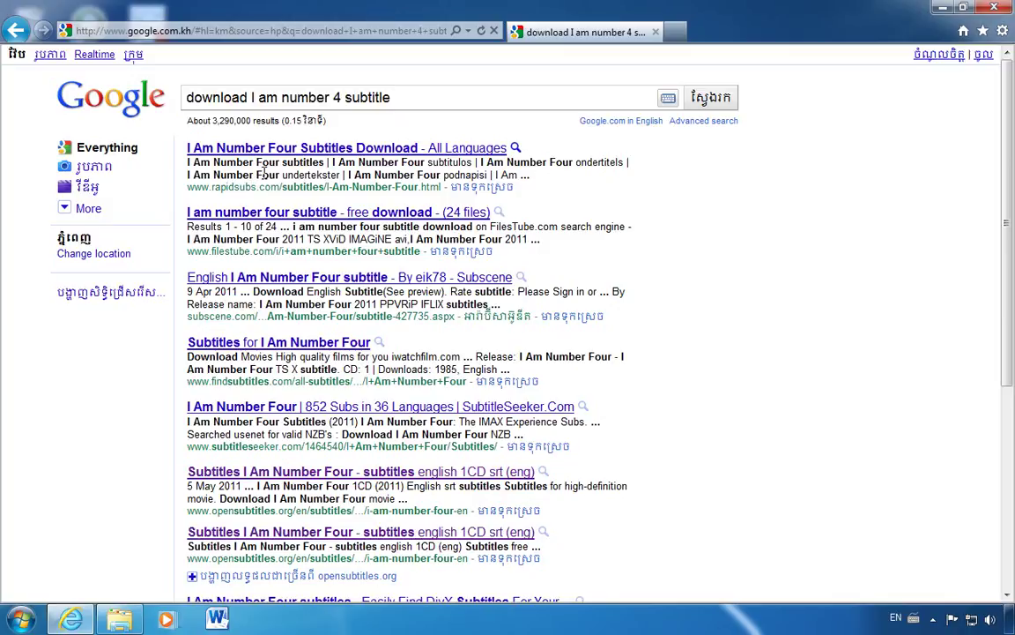
Go to the opensubtitles.org website.
left_click(207, 31)
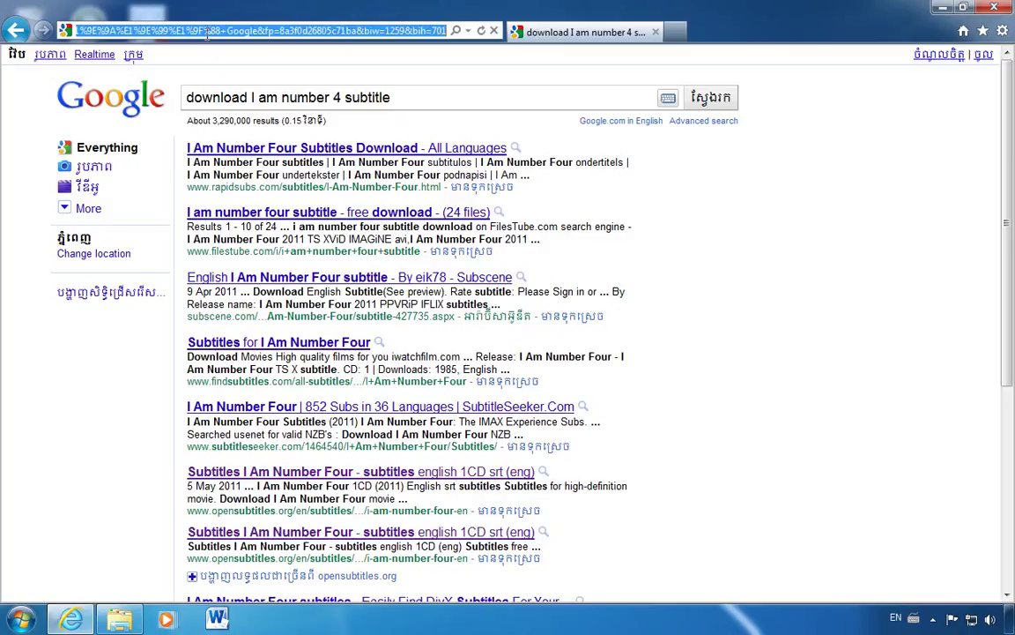
type("openg")
key("BackSpace")
type("subtitles.org/")
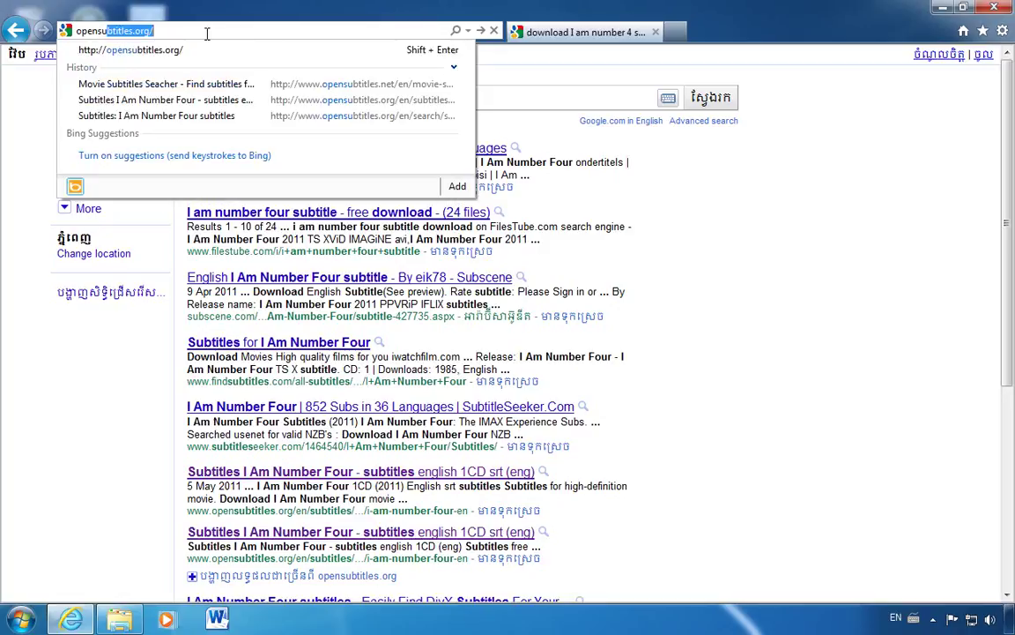
key("Return")
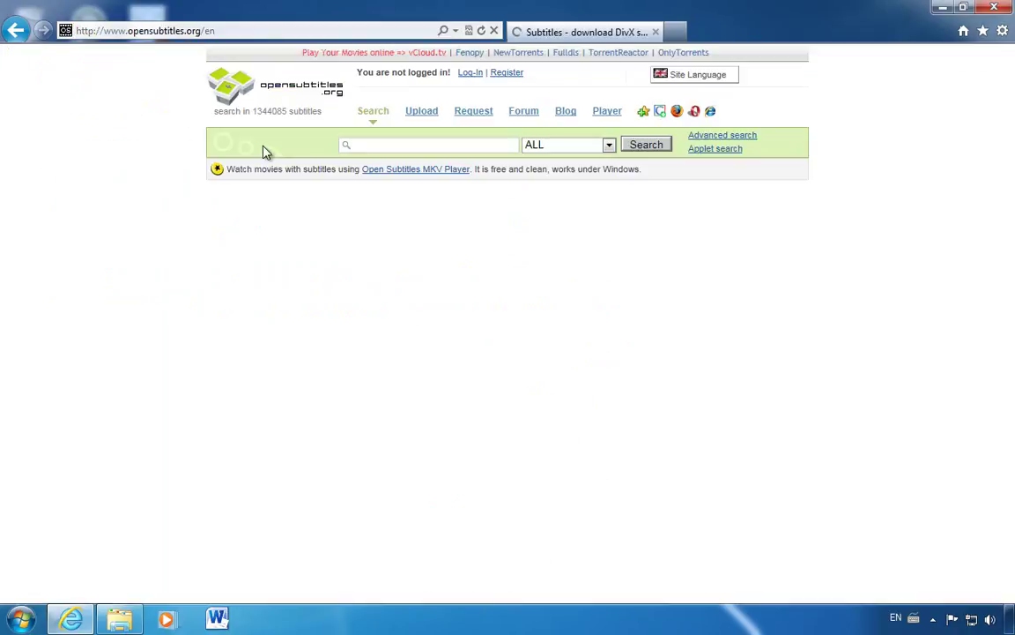
Search the subtitle site for "I Am Number 4" in all languages.
left_click(397, 145)
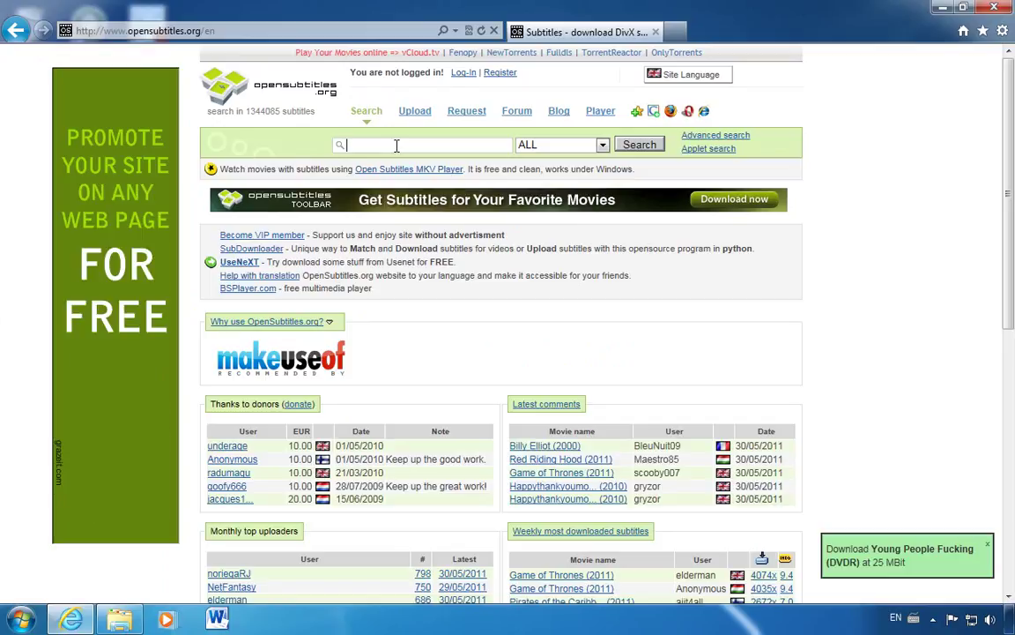
left_click(396, 145)
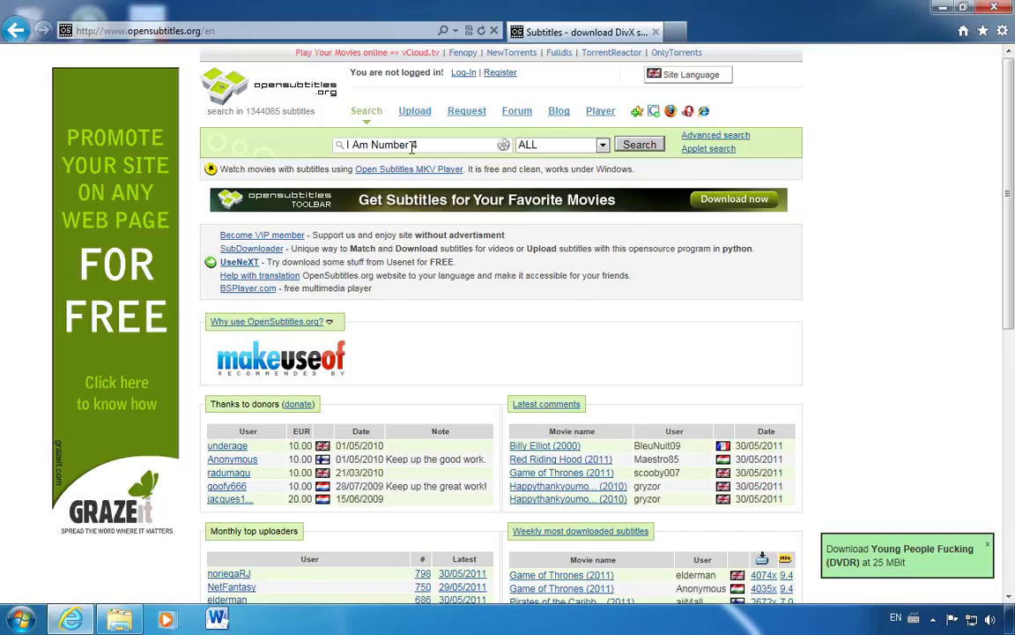
left_click(643, 147)
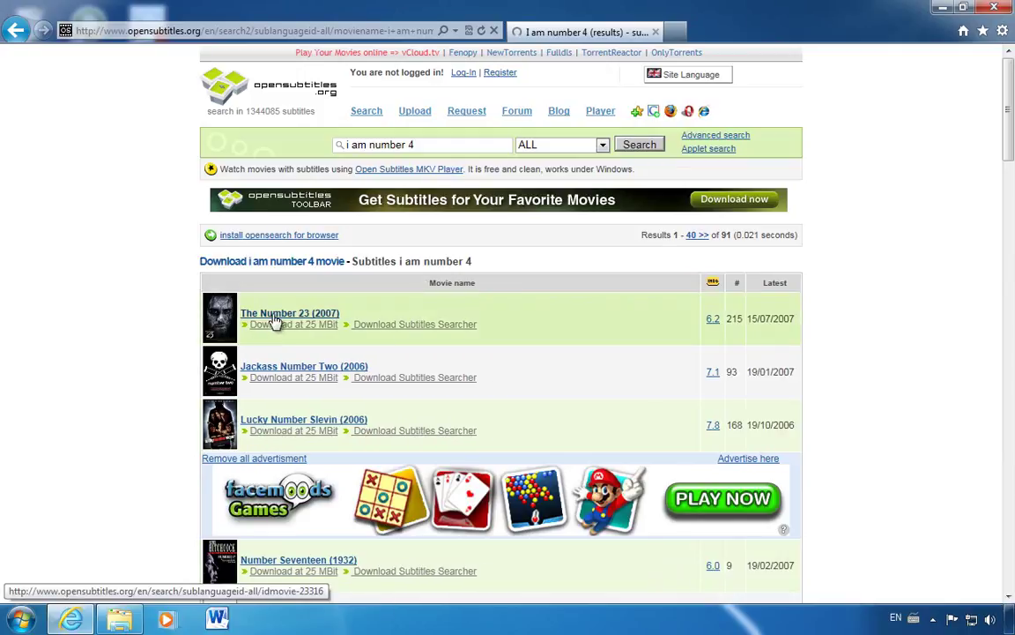
Open the subtitle list for the movie I Am Number Four (2011) from the search results.
scroll(554, 338, "down", 2)
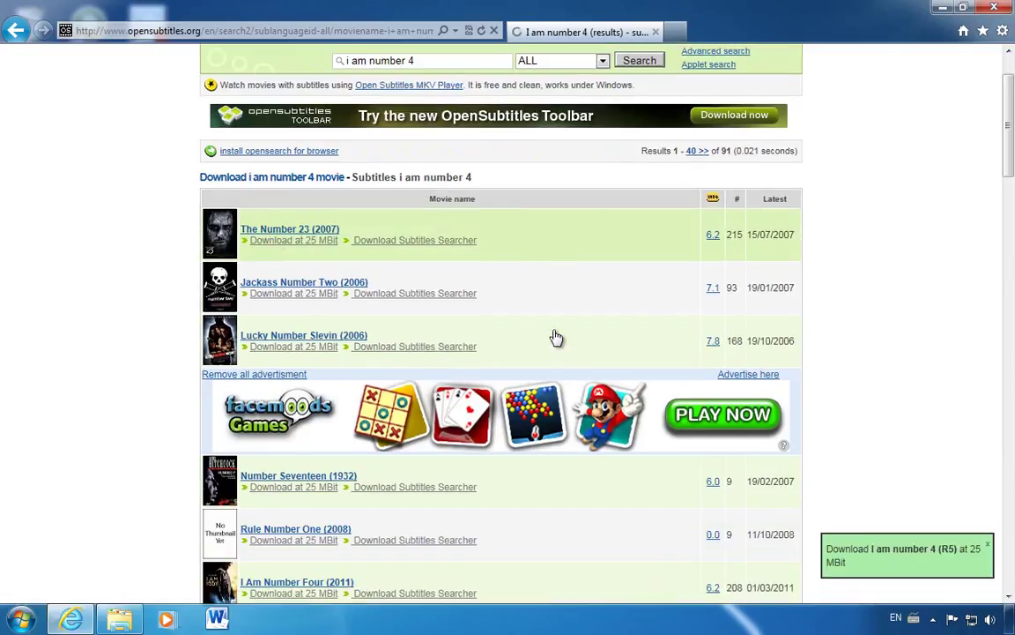
scroll(552, 334, "down", 4)
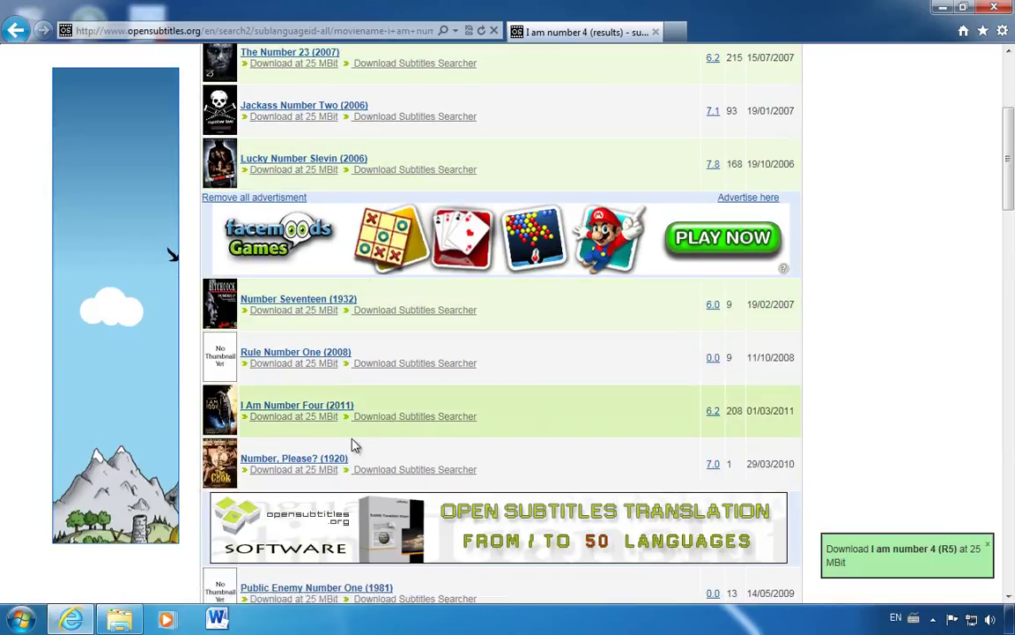
left_click(293, 412)
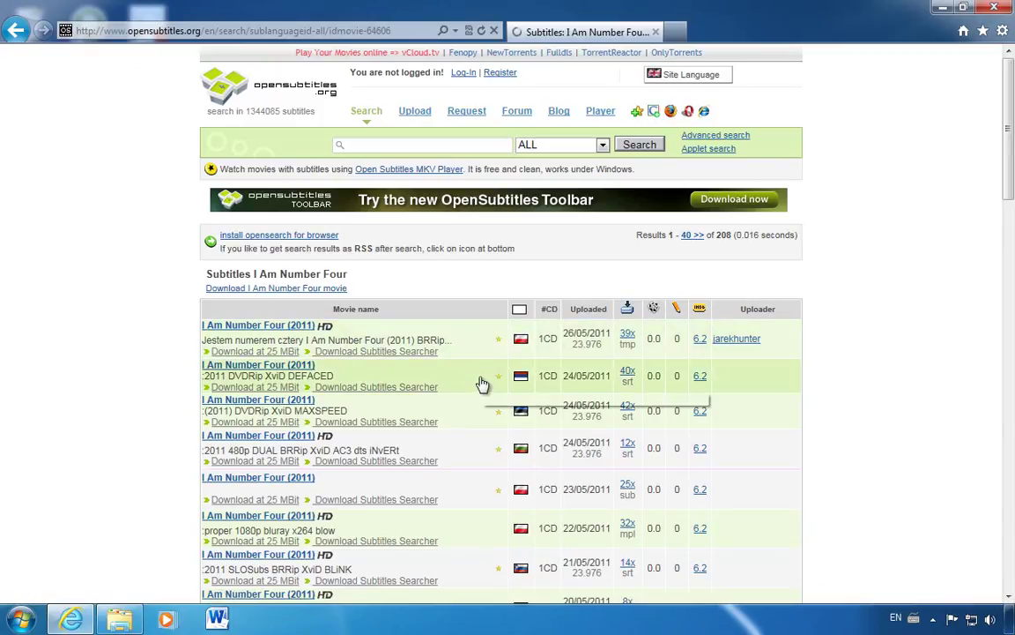
Look through the I Am Number Four subtitle entries, examining their language flags and release names.
scroll(480, 388, "down", 2)
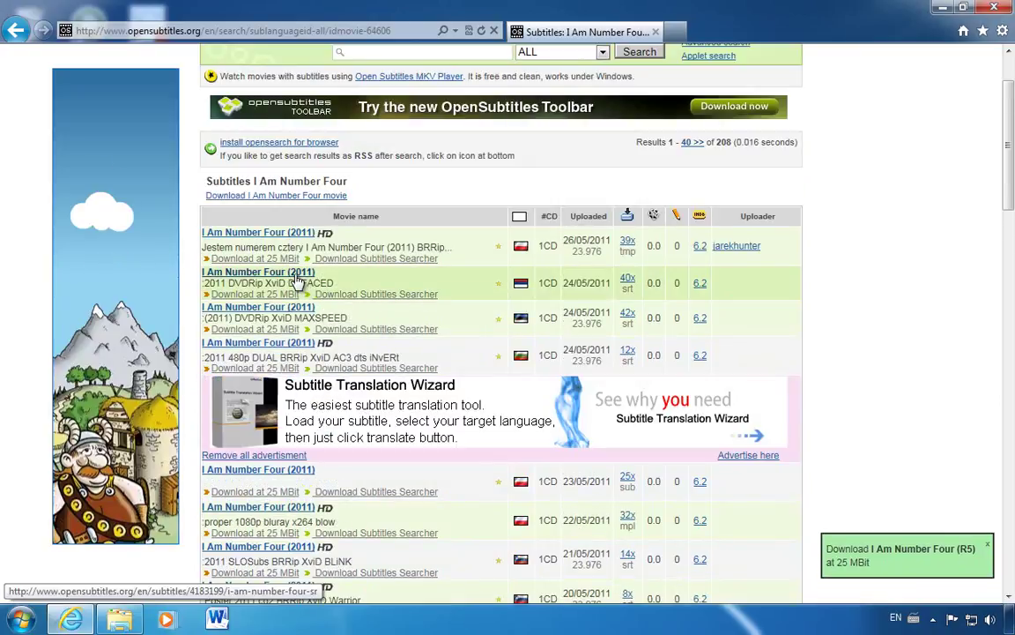
mouse_move(522, 254)
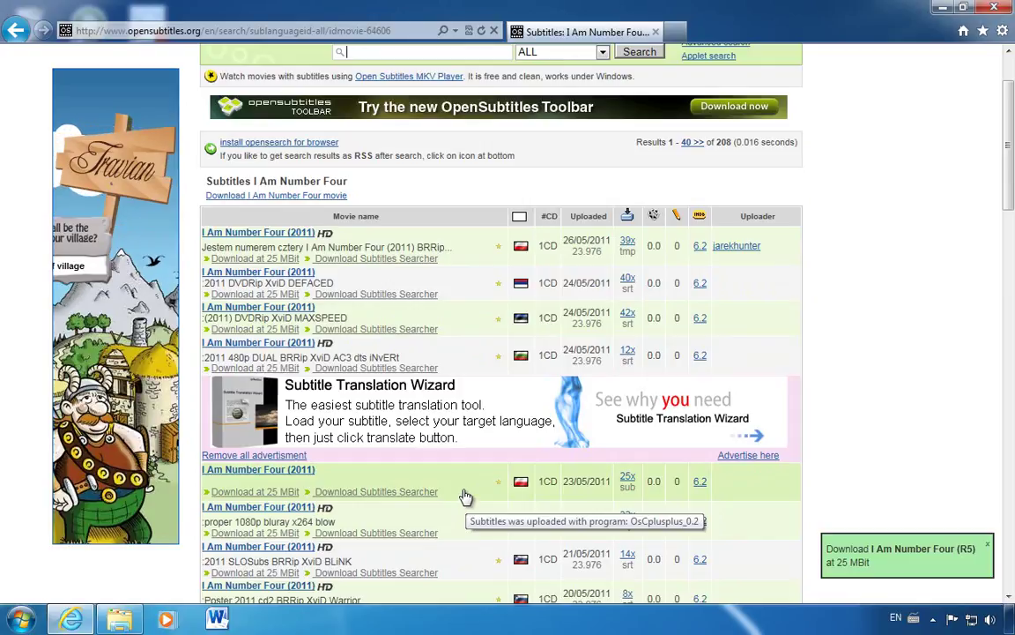
scroll(465, 496, "down", 4)
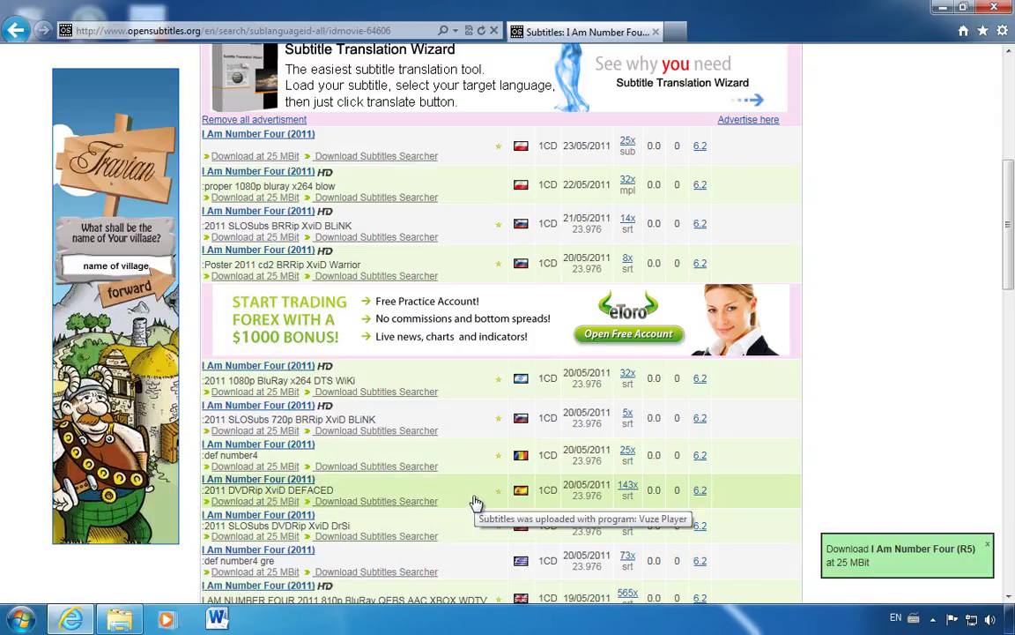
scroll(476, 502, "down", 4)
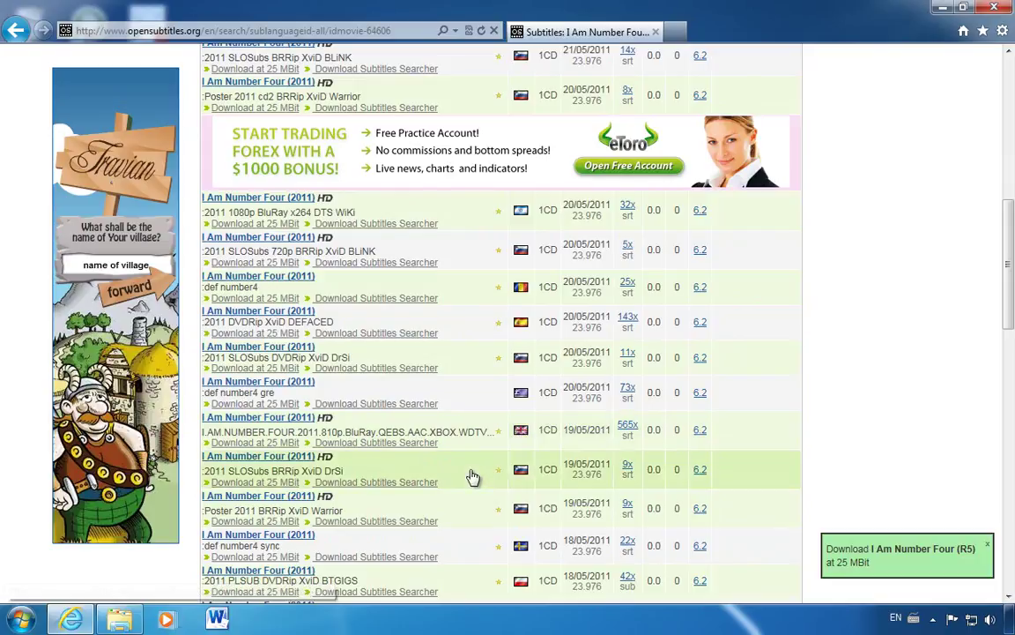
scroll(477, 487, "down", 5)
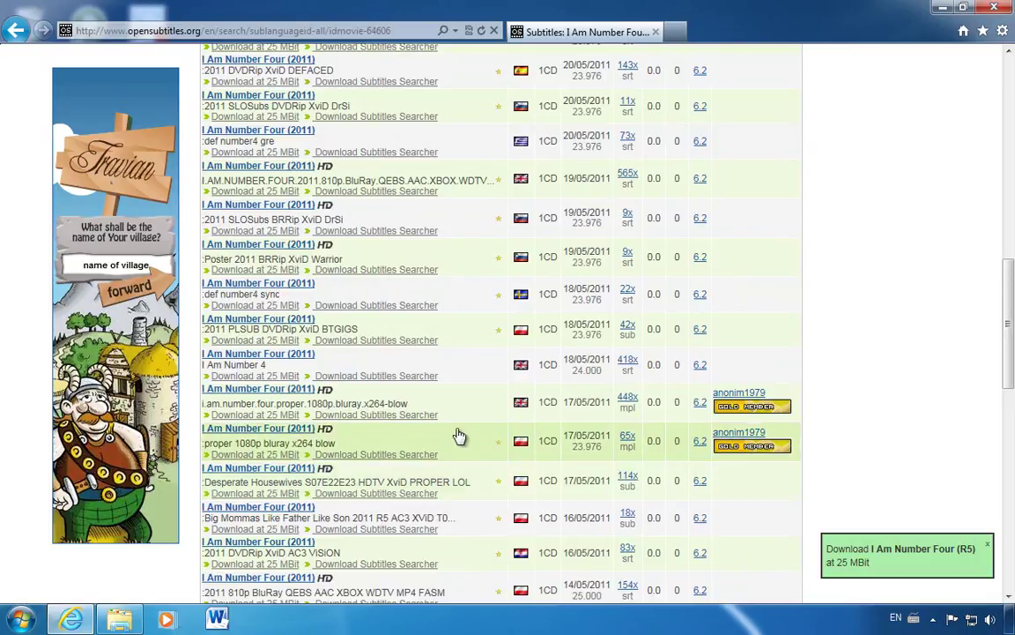
Check the movie folder's release name in the Videos library and compare it with the remaining subtitle entries on the first page.
left_click(121, 623)
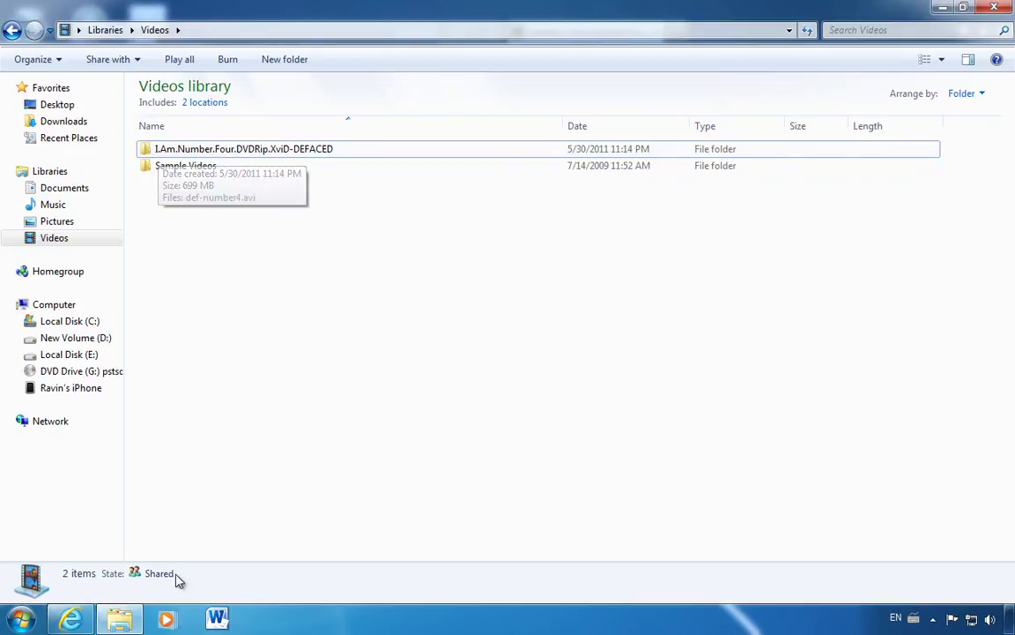
left_click(71, 619)
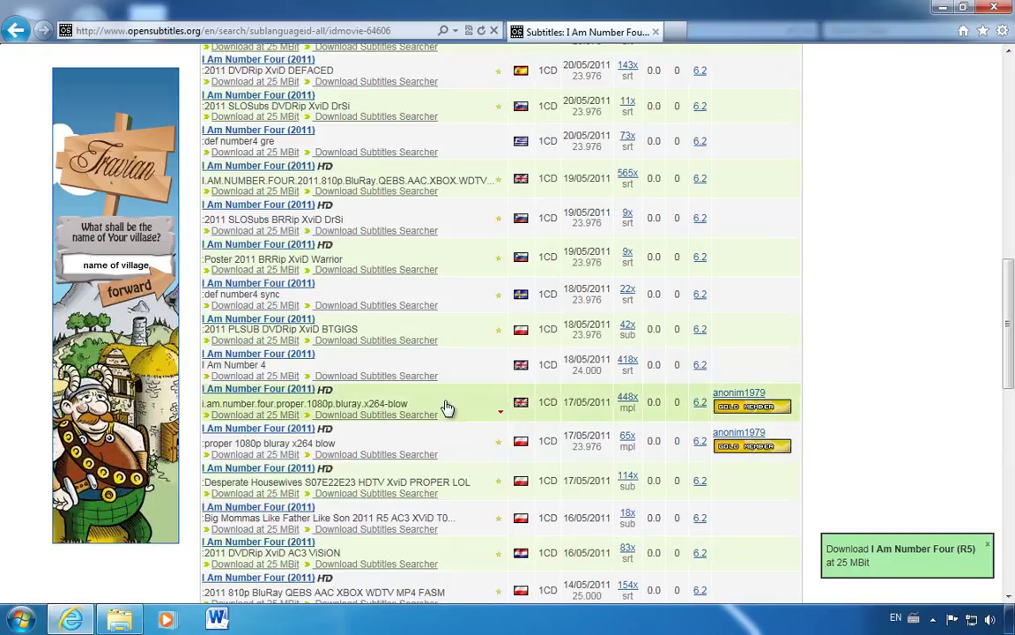
scroll(456, 396, "down", 4)
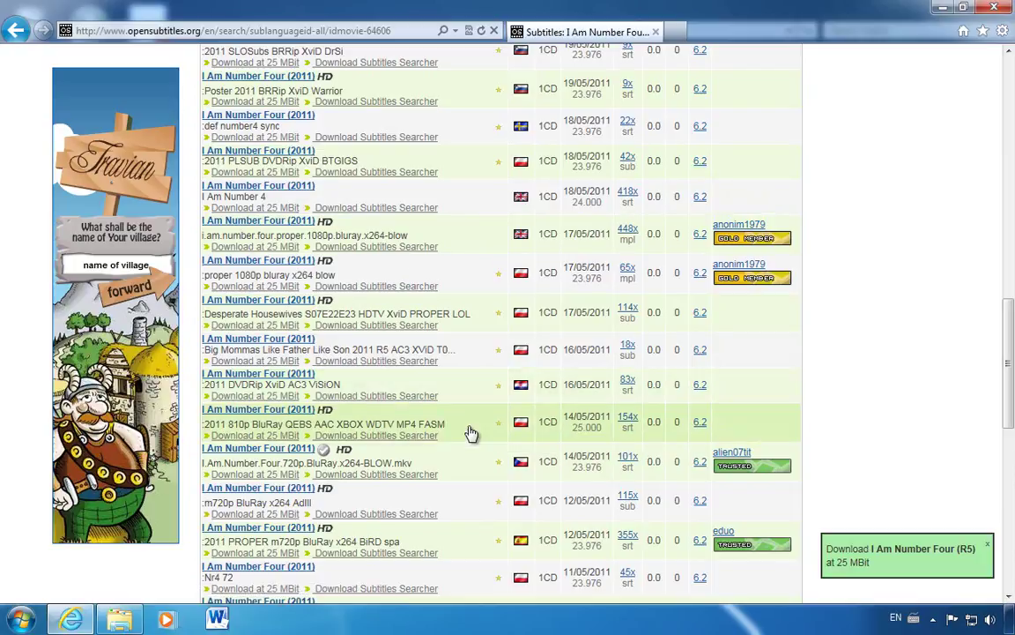
scroll(475, 427, "down", 4)
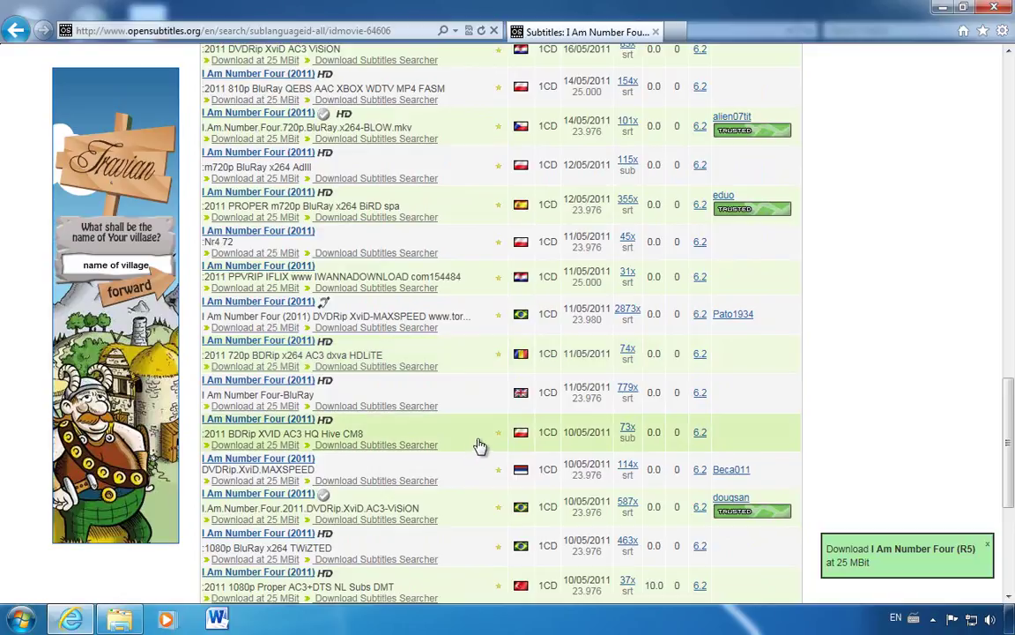
scroll(483, 447, "down", 2)
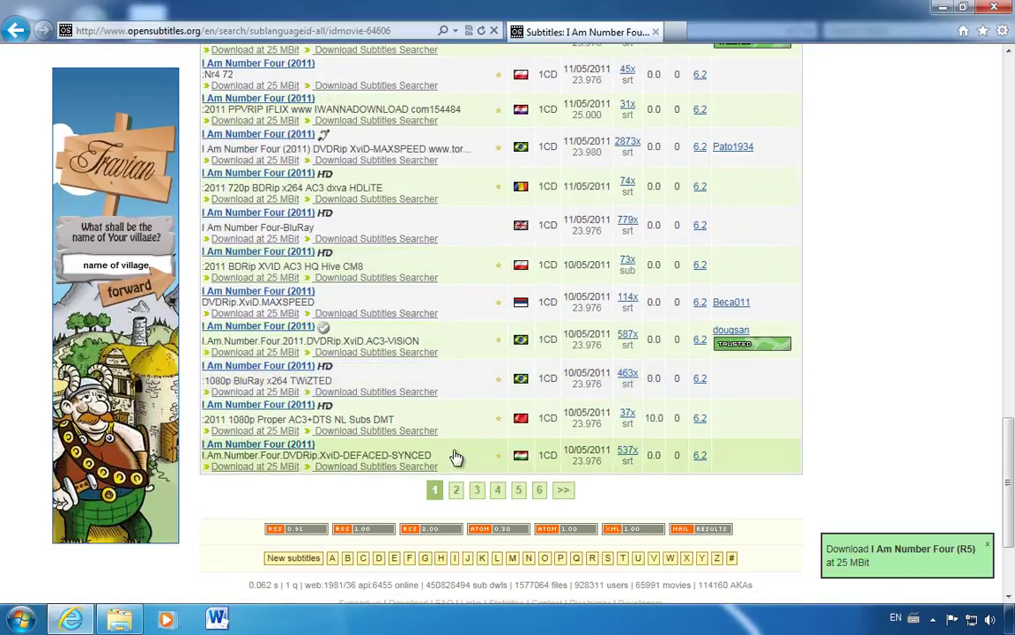
Find the English subtitle for the I.Am.Number.Four.DVDRip.XviD-DEFACED release on the second results page and open its details.
left_click(457, 490)
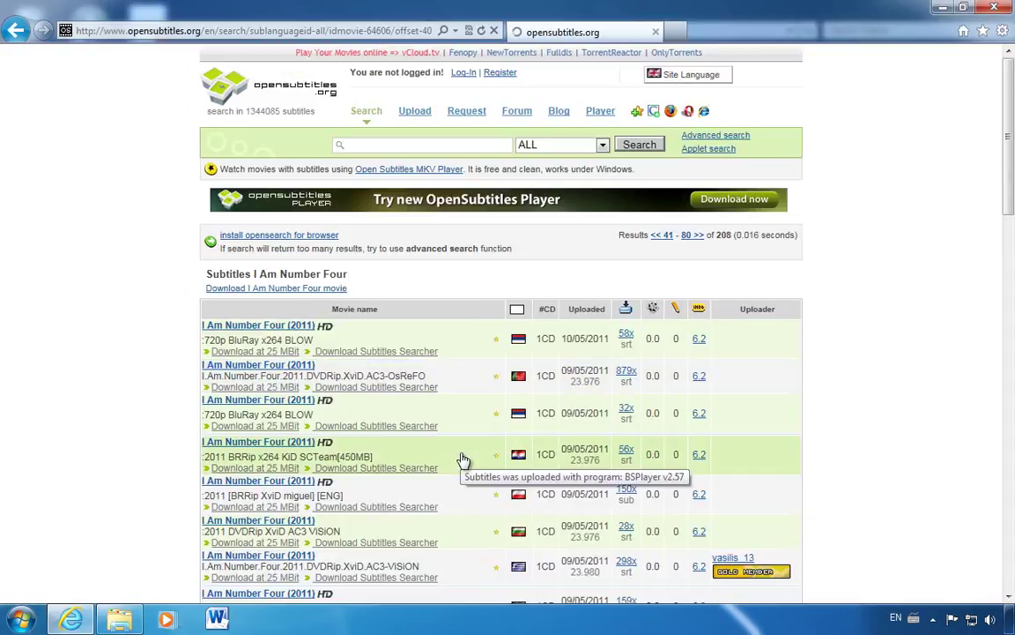
scroll(463, 460, "down", 3)
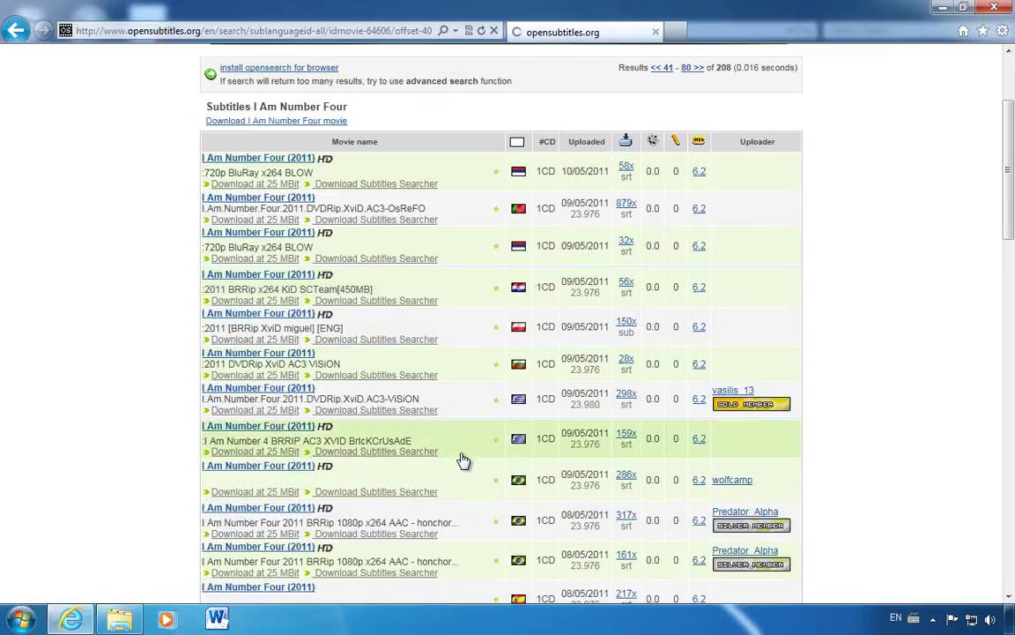
scroll(463, 459, "down", 1)
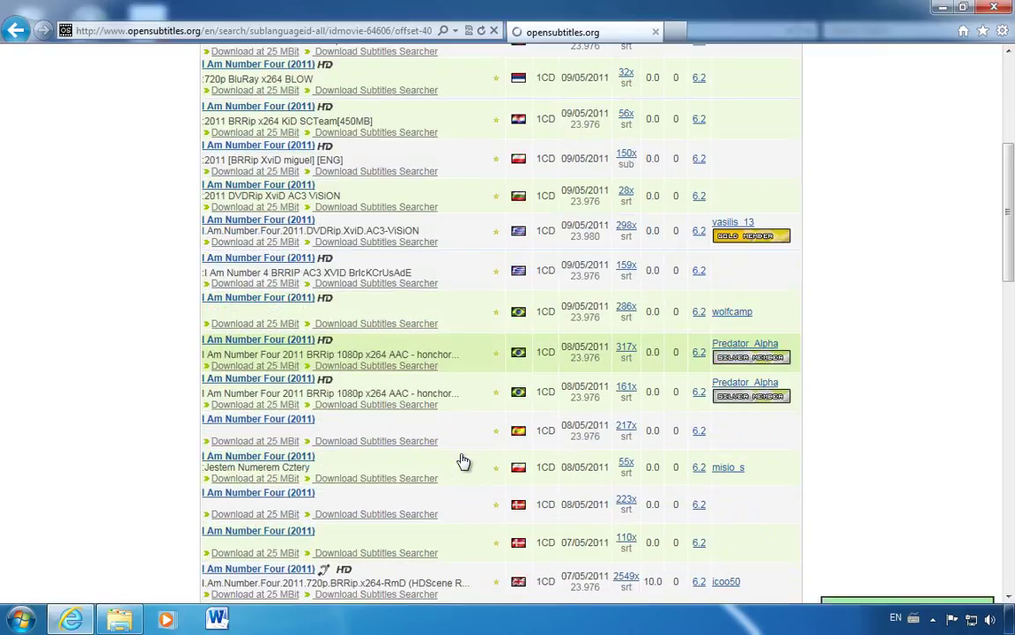
scroll(462, 463, "down", 1)
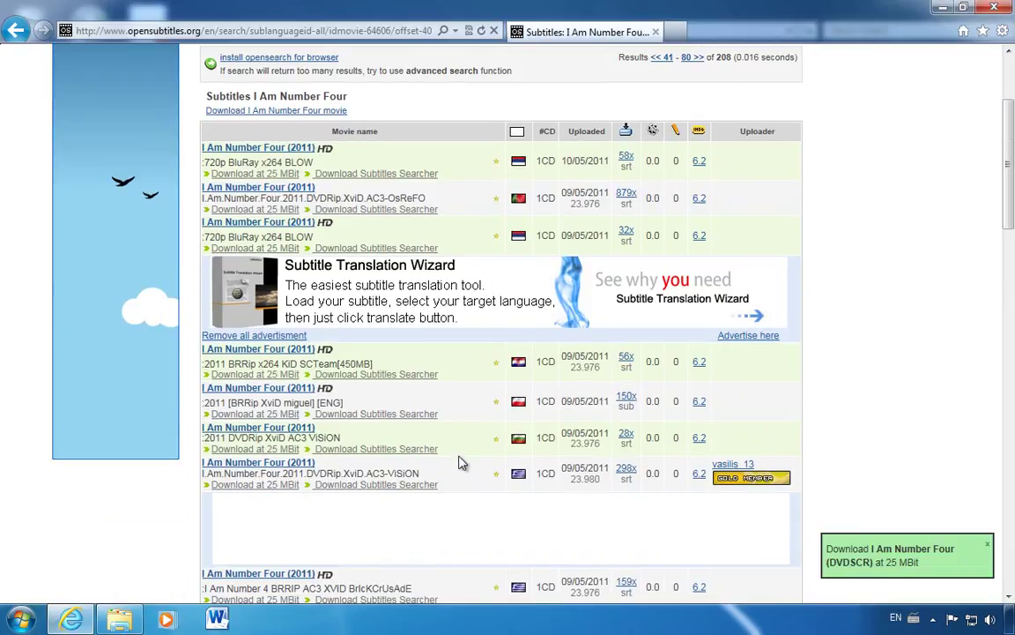
scroll(462, 464, "down", 1)
scroll(463, 463, "down", 2)
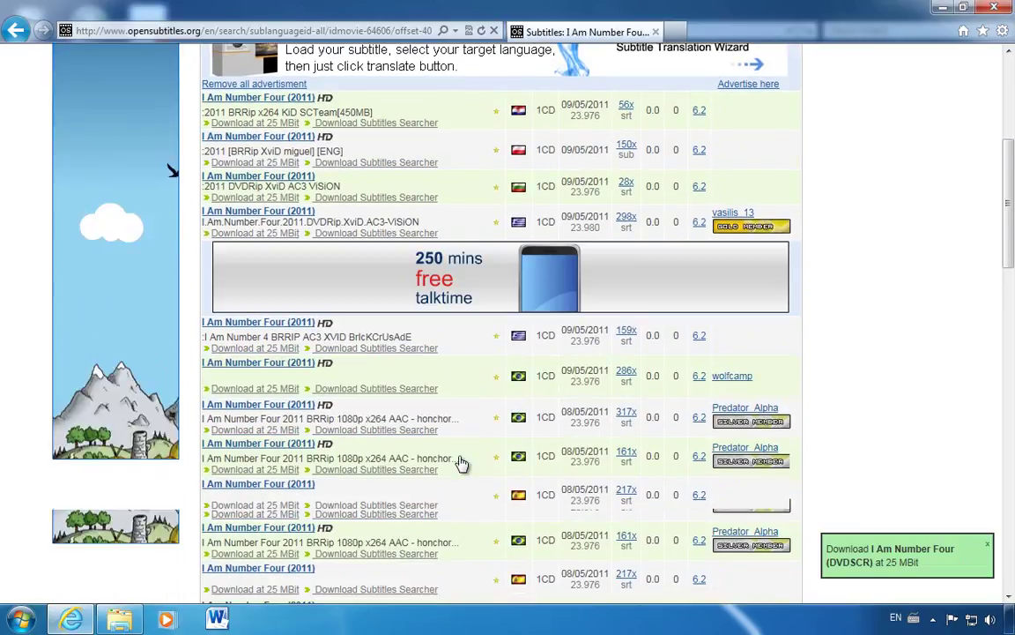
scroll(463, 463, "down", 2)
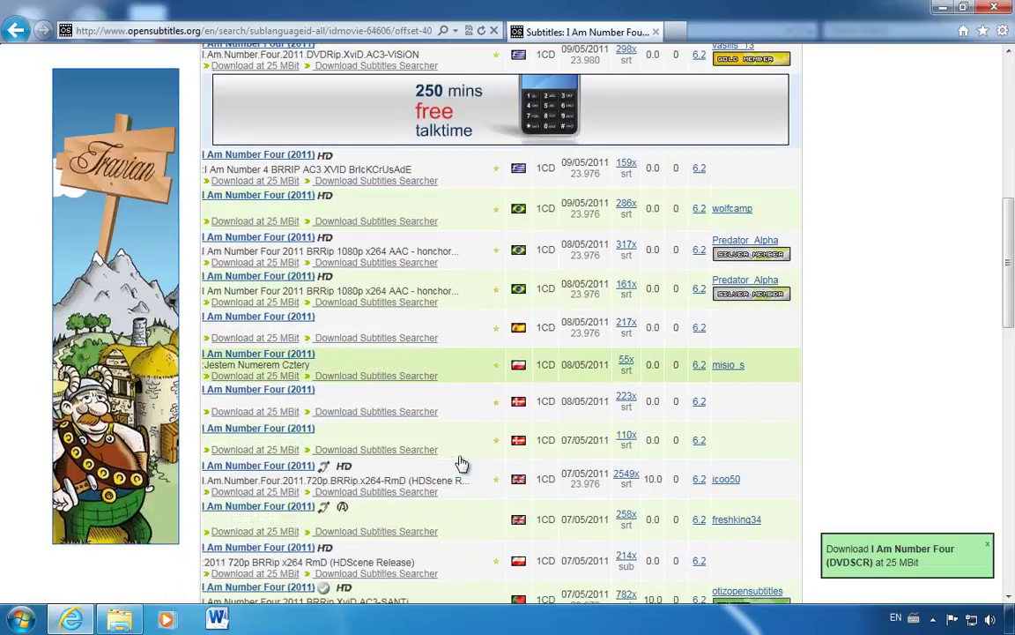
scroll(463, 463, "down", 3)
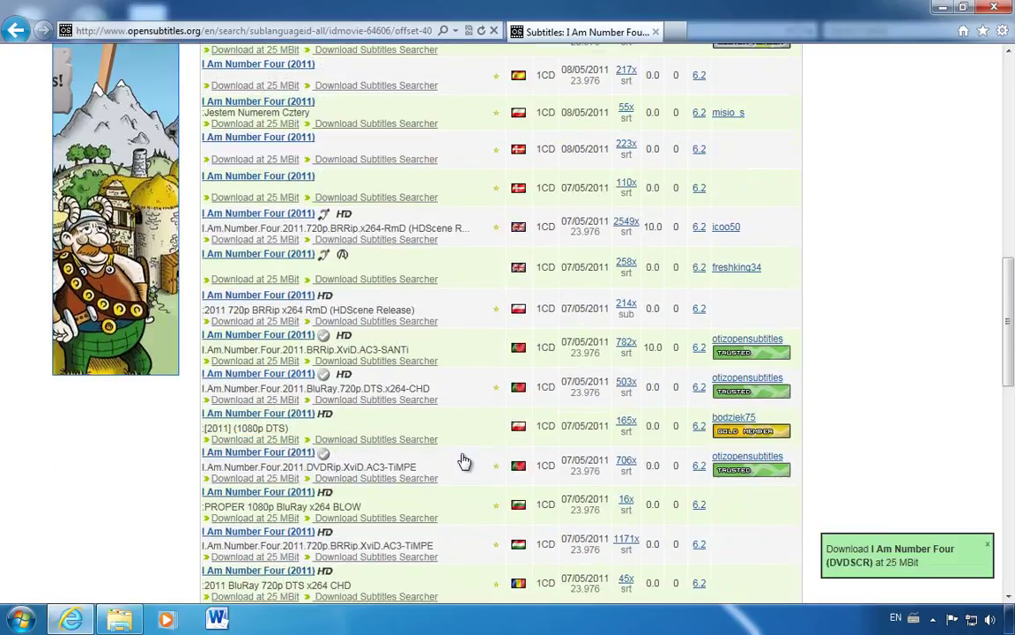
scroll(464, 461, "down", 1)
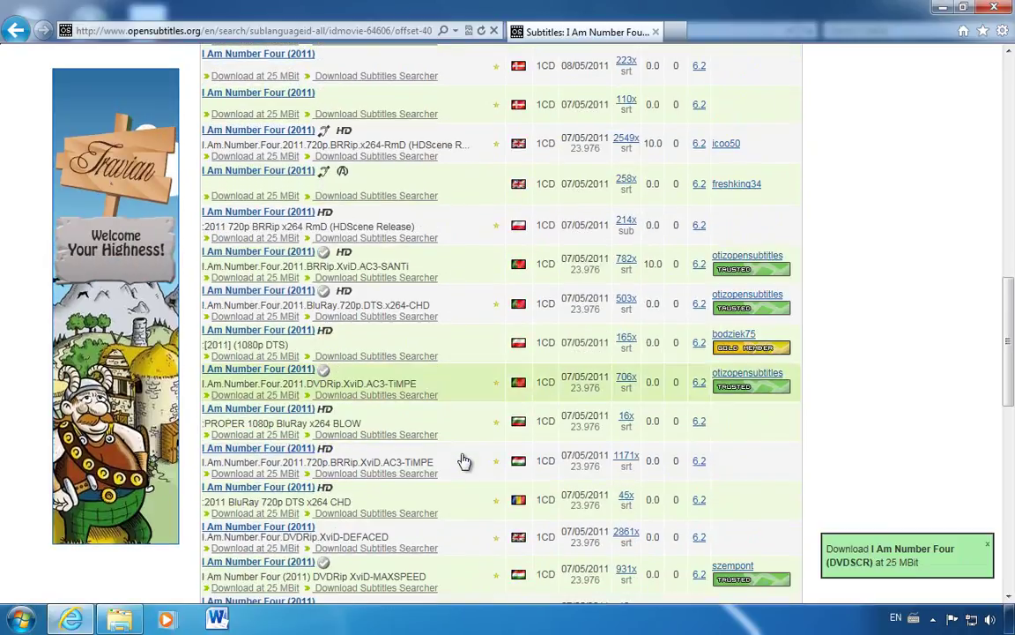
scroll(465, 462, "down", 1)
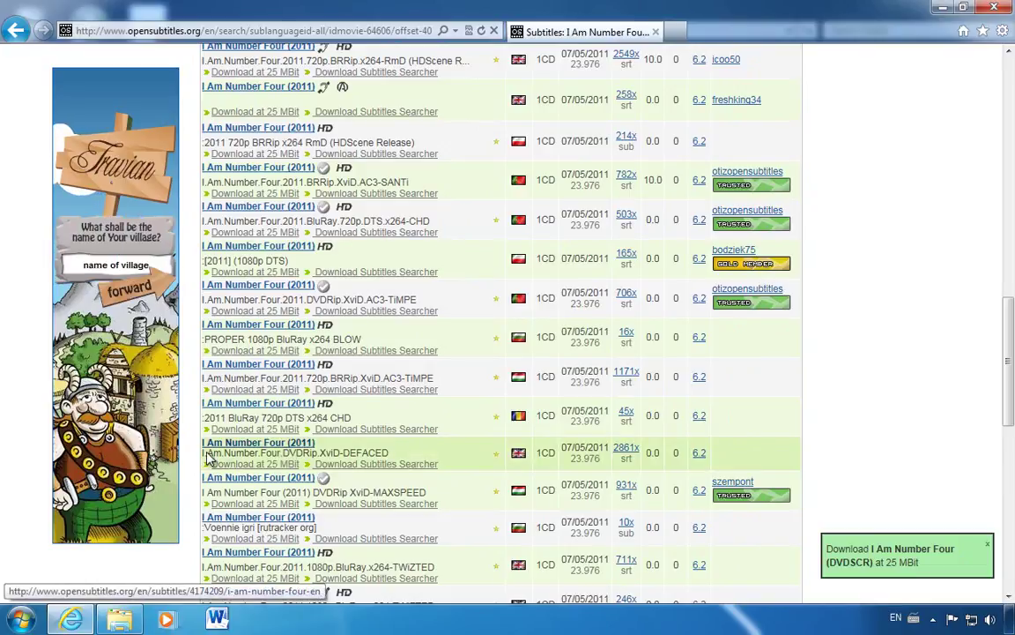
left_click(284, 445)
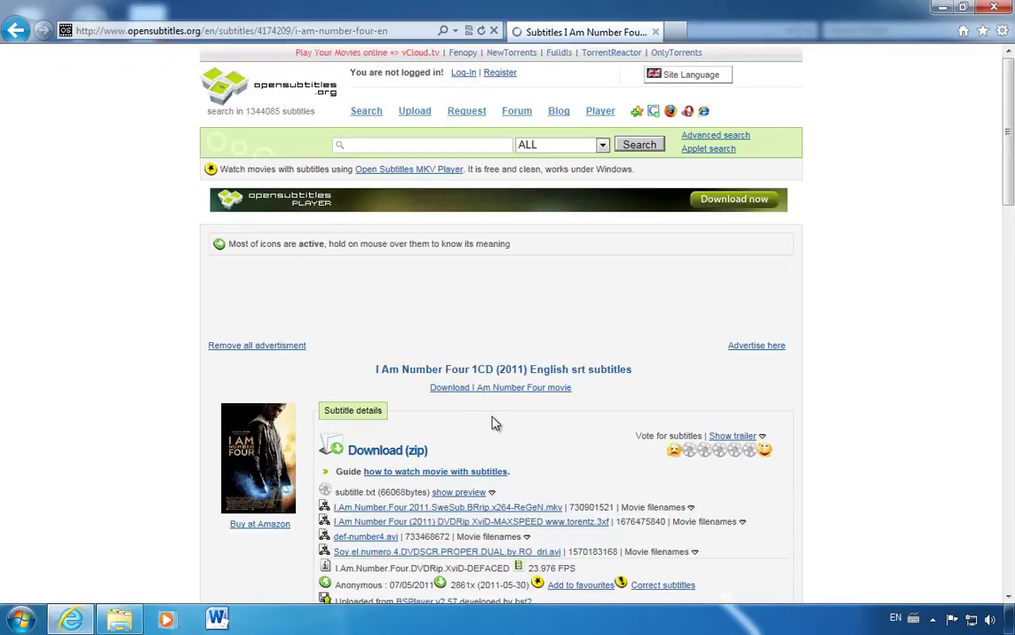
Compare the movie filenames listed in the subtitle details with the video file inside the I.Am.Number.Four.DVDRip.XviD-DEFACED folder.
scroll(494, 427, "down", 2)
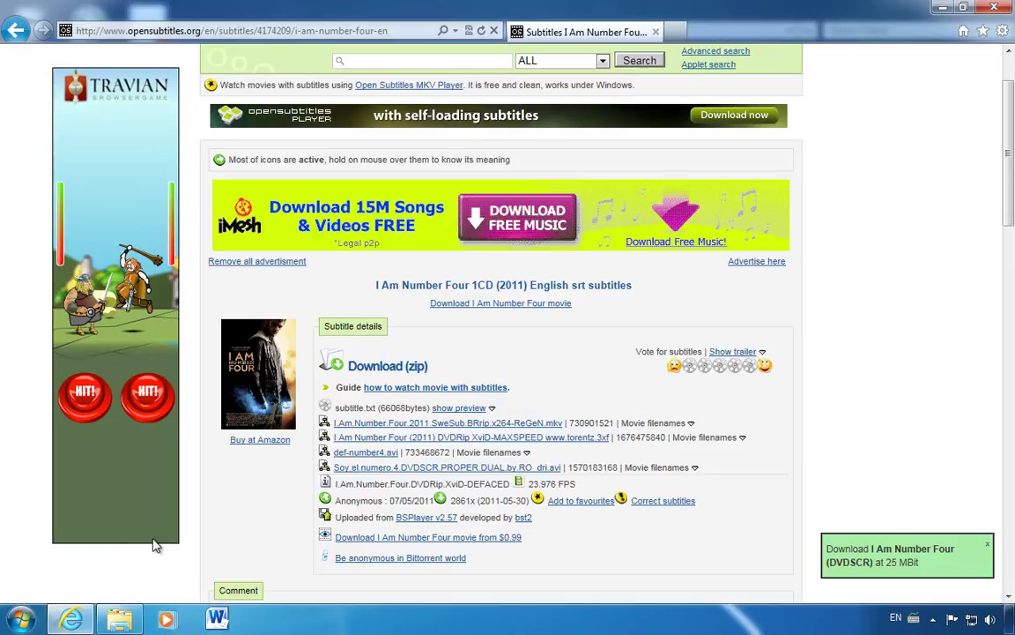
left_click(120, 619)
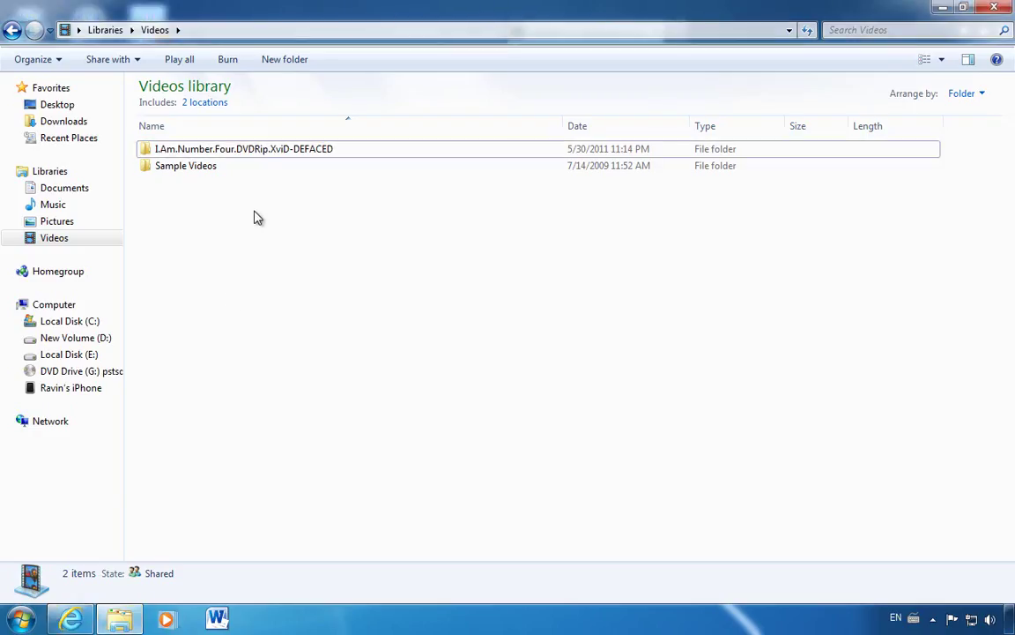
double_click(226, 150)
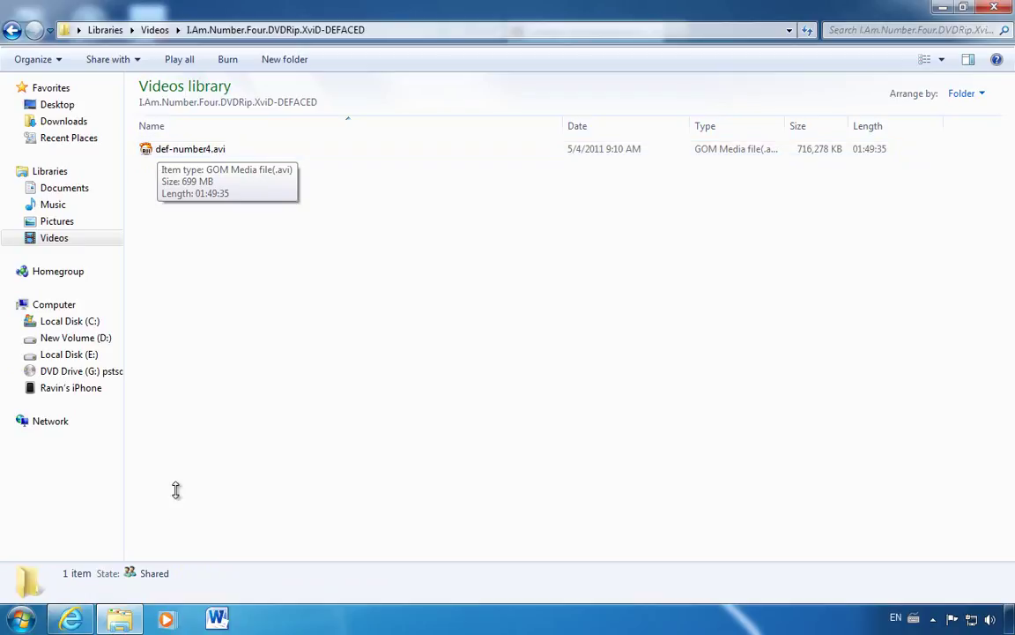
left_click(71, 619)
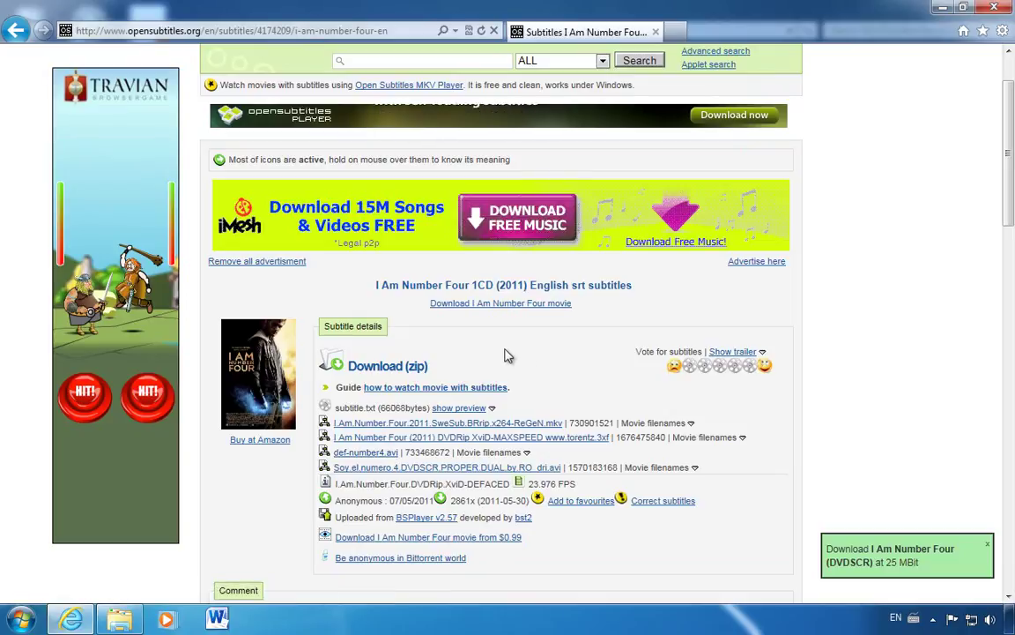
Request the subtitle's zip download, skip the duplicate download and close the browser.
left_click(384, 365)
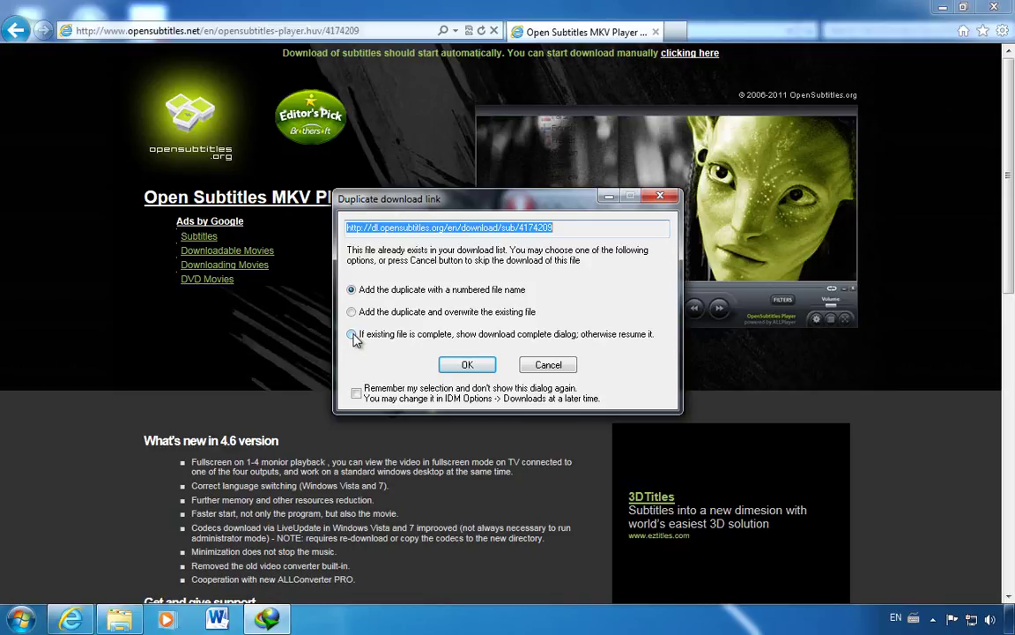
left_click(546, 364)
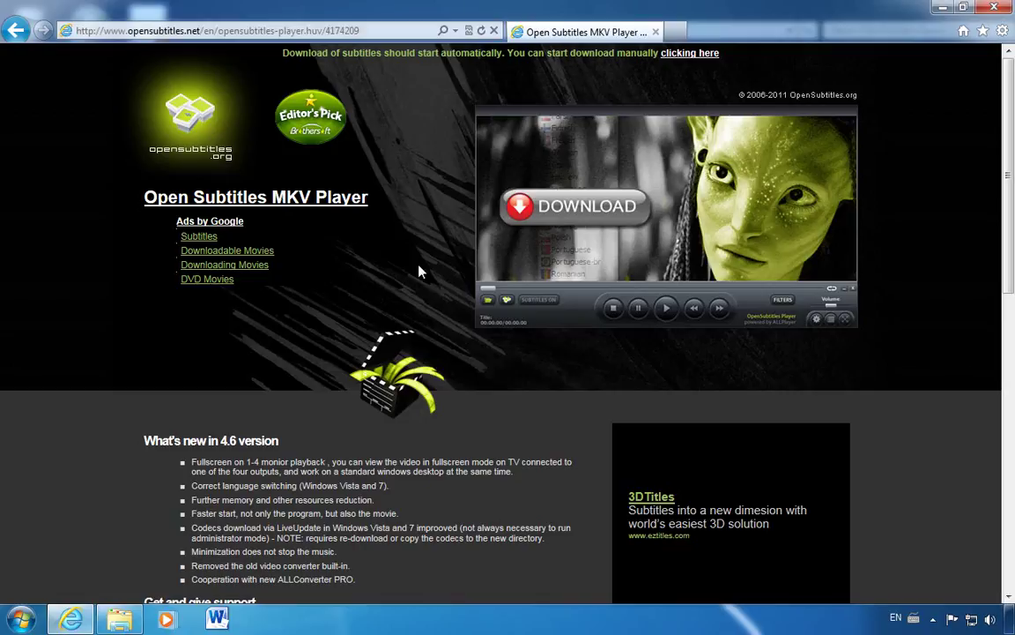
left_click(996, 10)
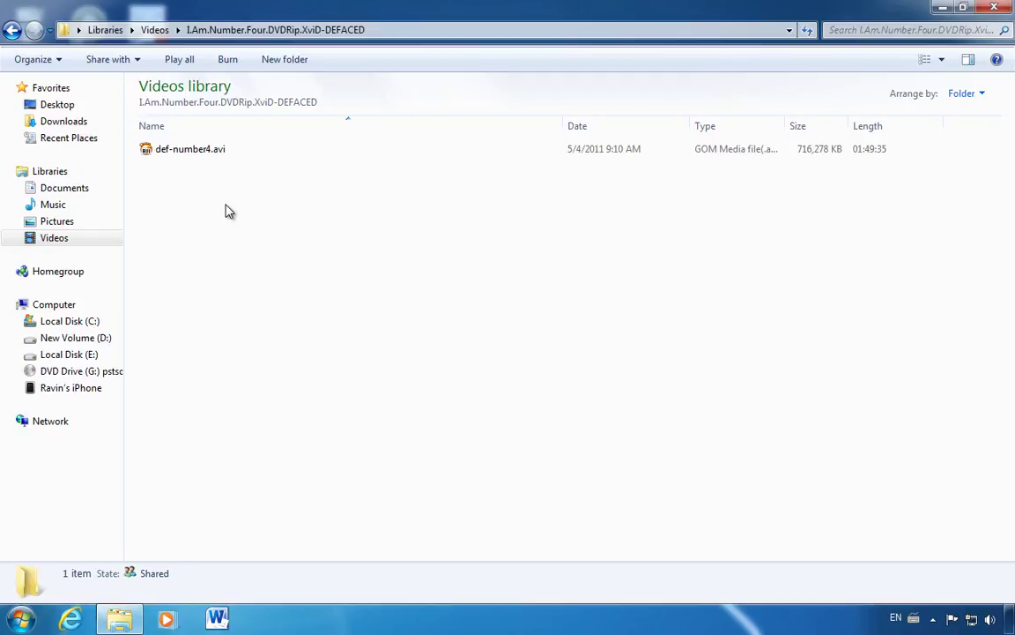
Move the i.am.number.four.(2011).eng.1cd zip archive from the Compressed folder in Downloads to the Videos library.
left_click(225, 174)
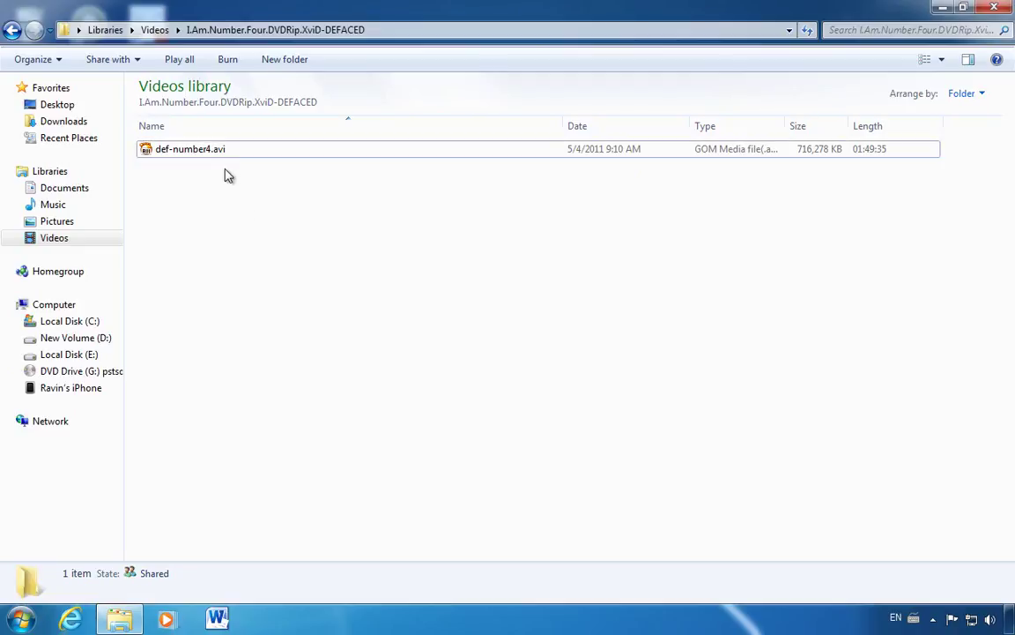
left_click(67, 124)
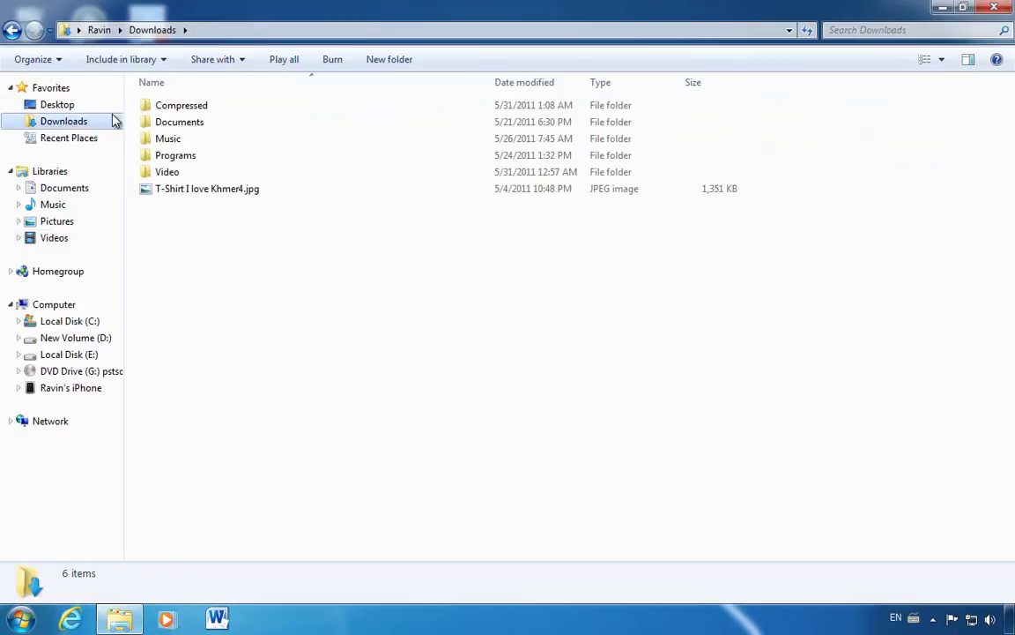
double_click(181, 109)
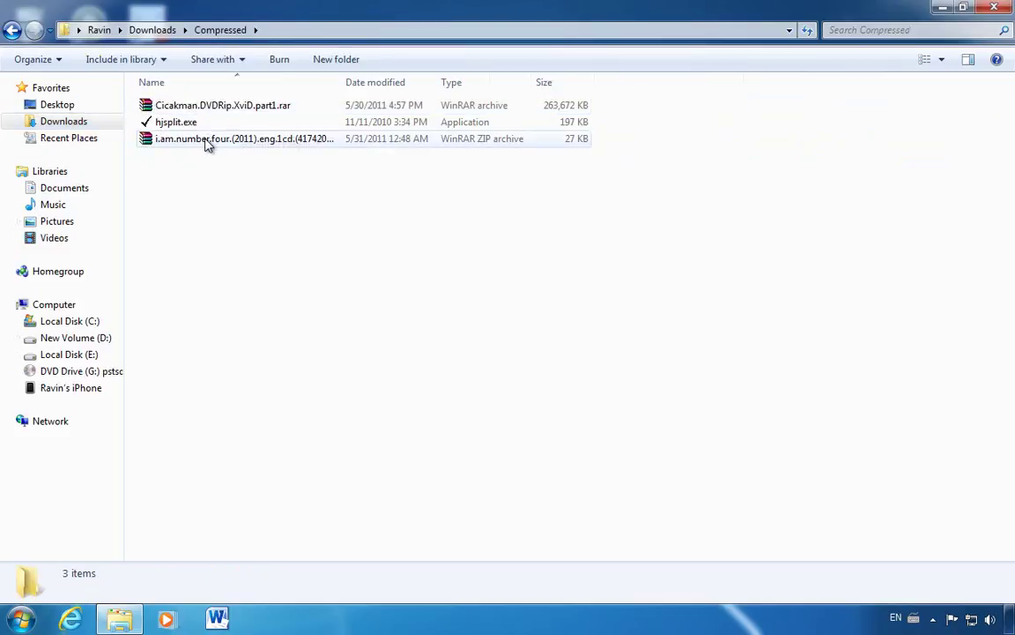
left_click_drag(196, 140, 52, 244)
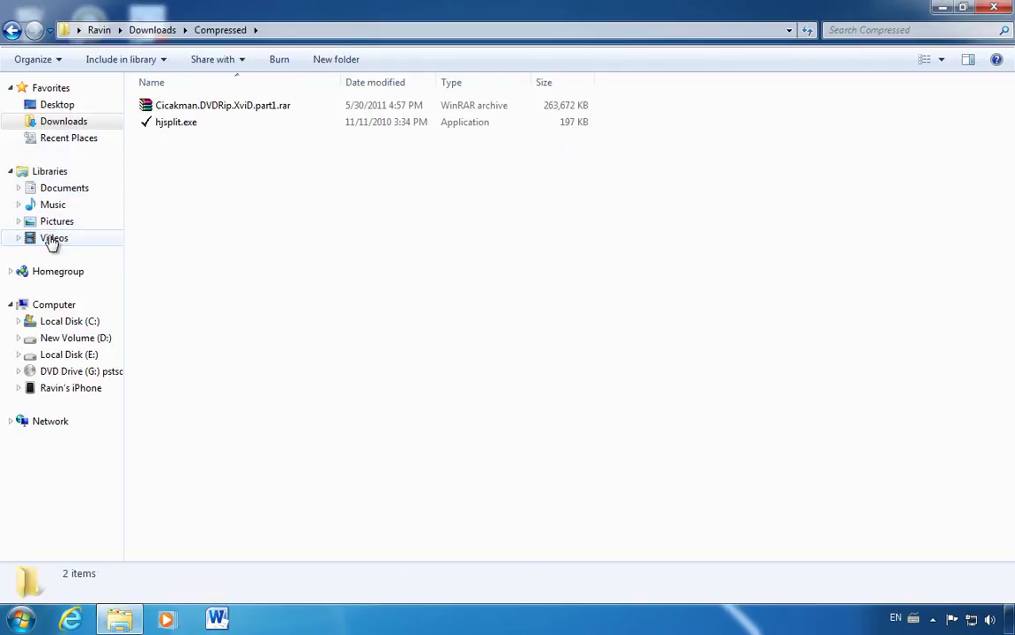
Move the subtitle zip from the Videos library into the I.Am.Number.Four.DVDRip.XviD-DEFACED folder.
left_click(51, 244)
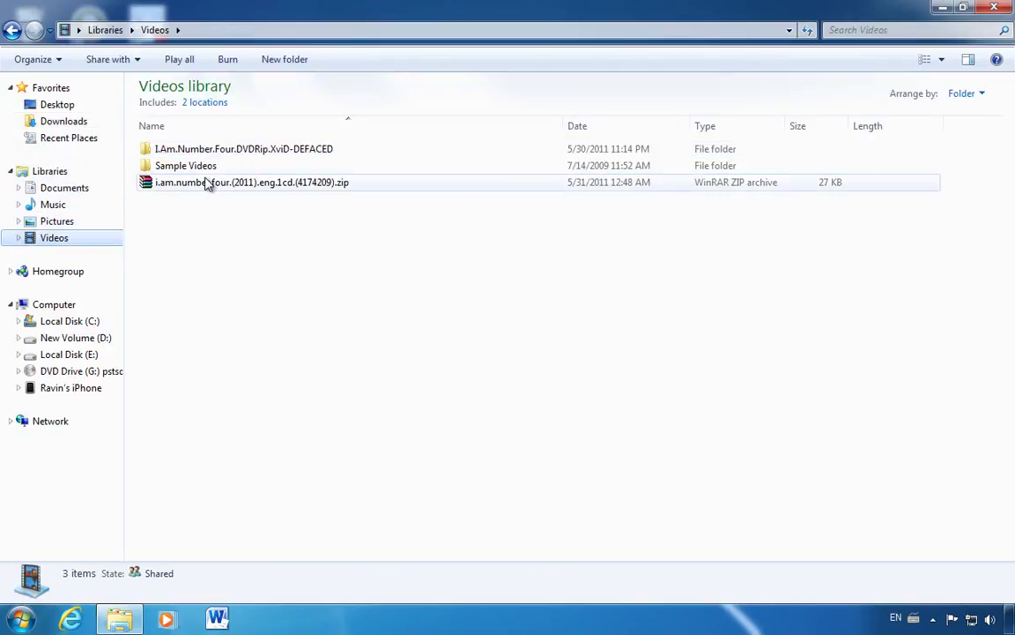
left_click(209, 182)
left_click_drag(209, 171, 217, 157)
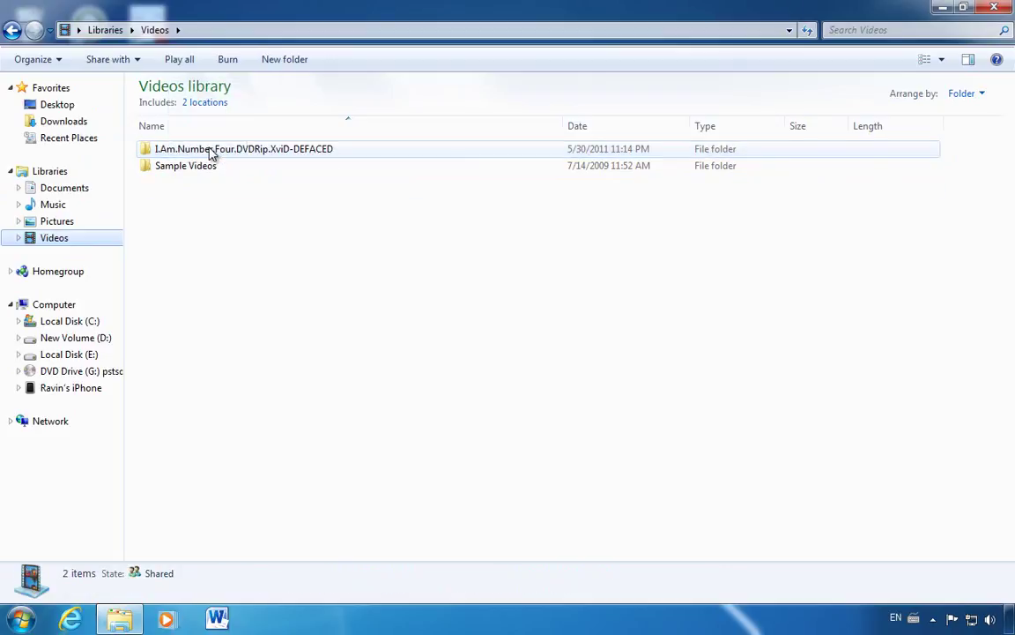
Extract the subtitle zip directly into the I.Am.Number.Four.DVDRip.XviD-DEFACED movie folder.
double_click(211, 152)
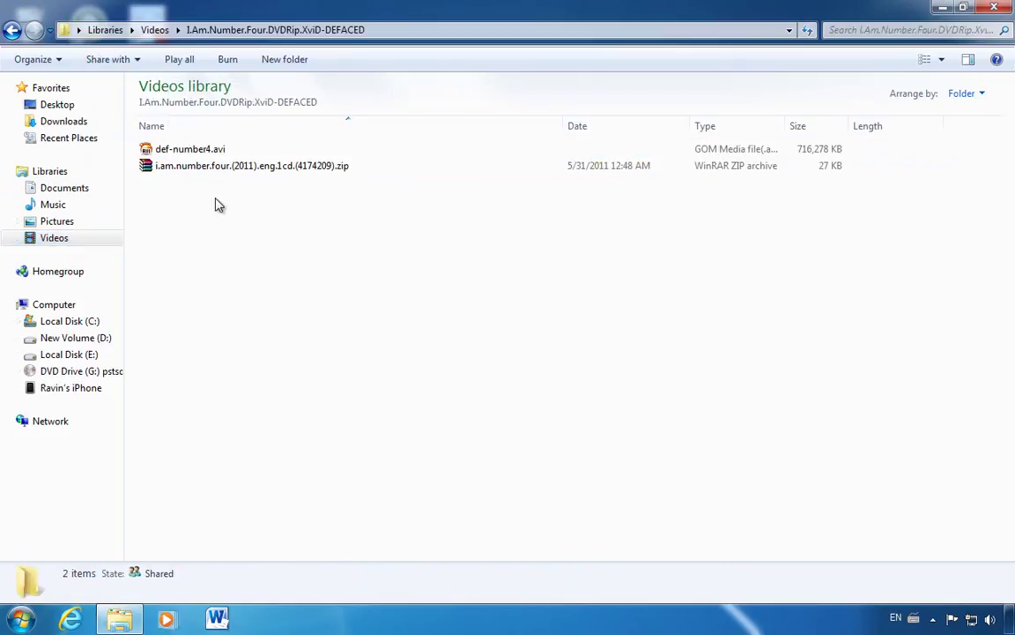
right_click(204, 167)
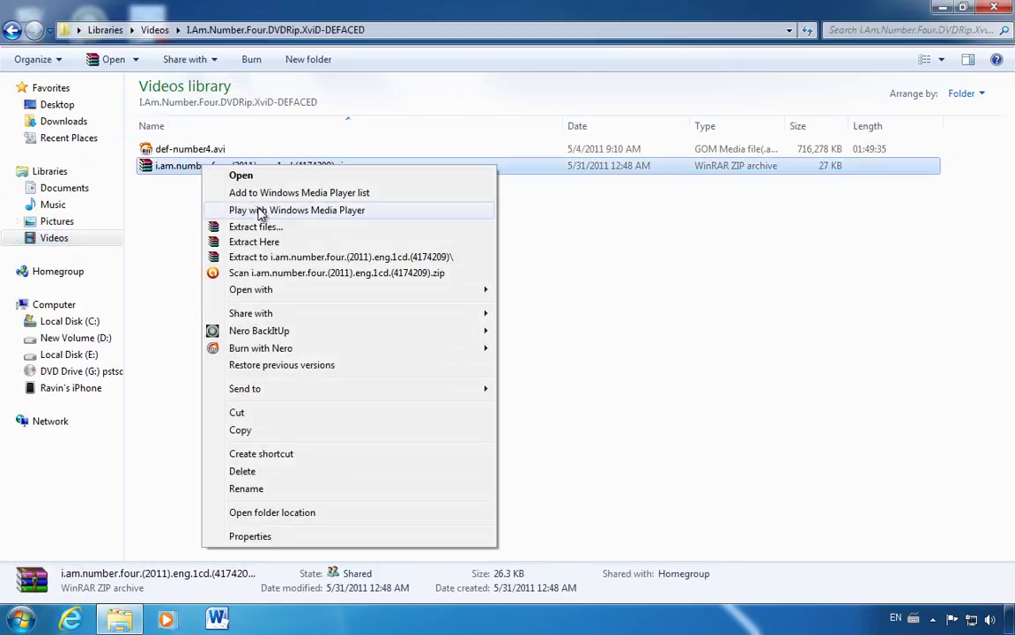
left_click(254, 242)
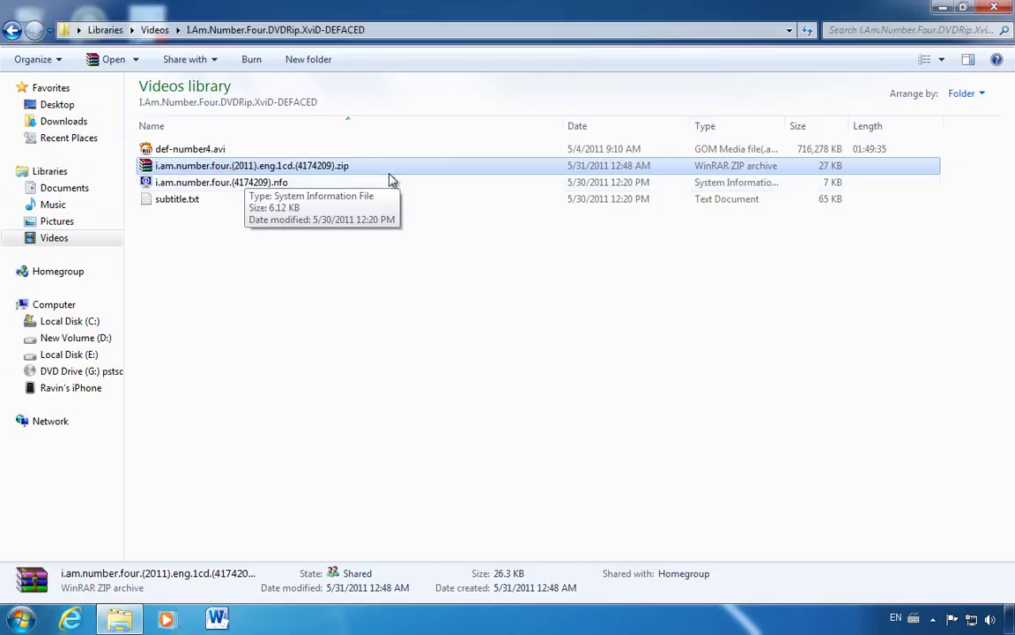
Delete the subtitle zip archive and the extracted .nfo file from the movie folder.
right_click(291, 168)
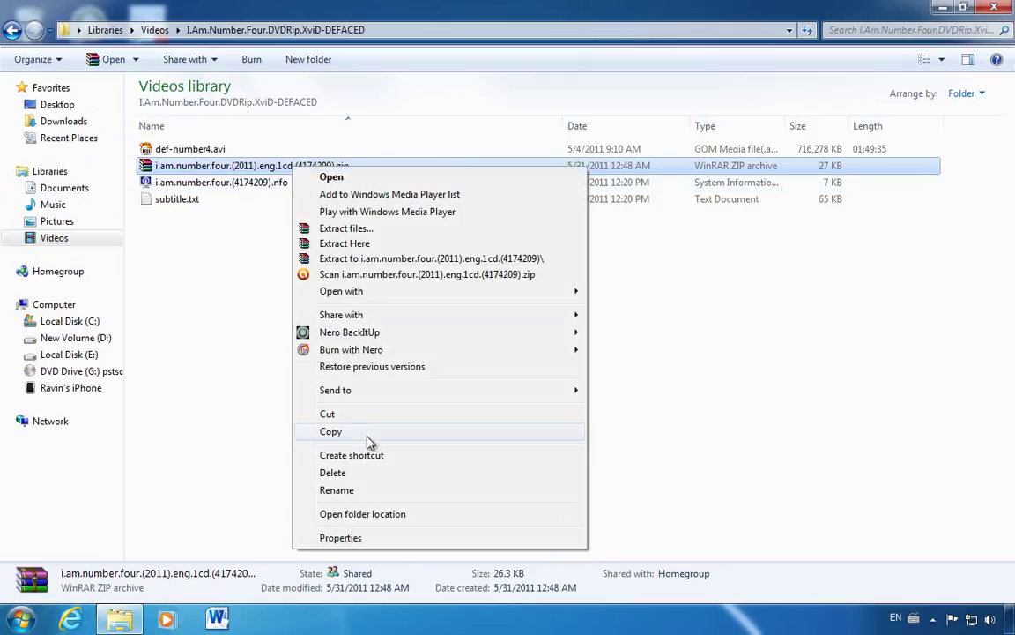
left_click(366, 476)
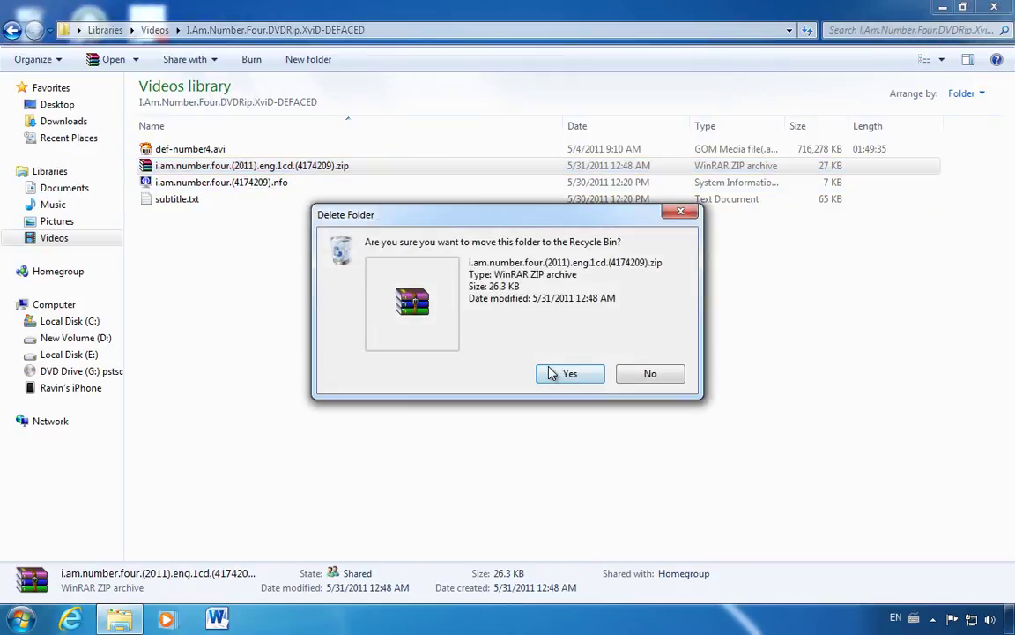
left_click(568, 369)
right_click(237, 169)
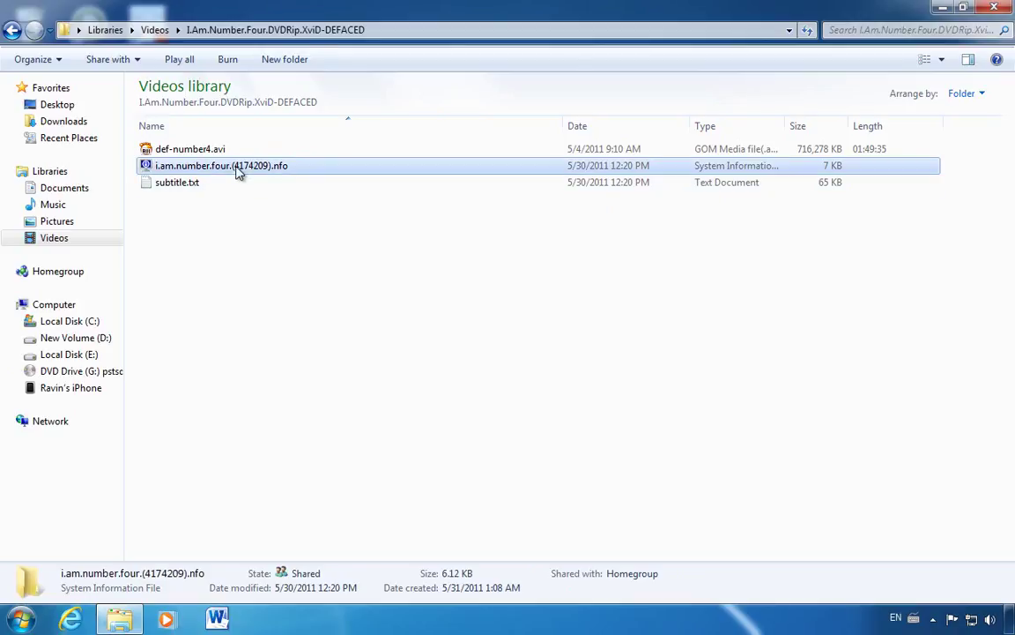
left_click(274, 454)
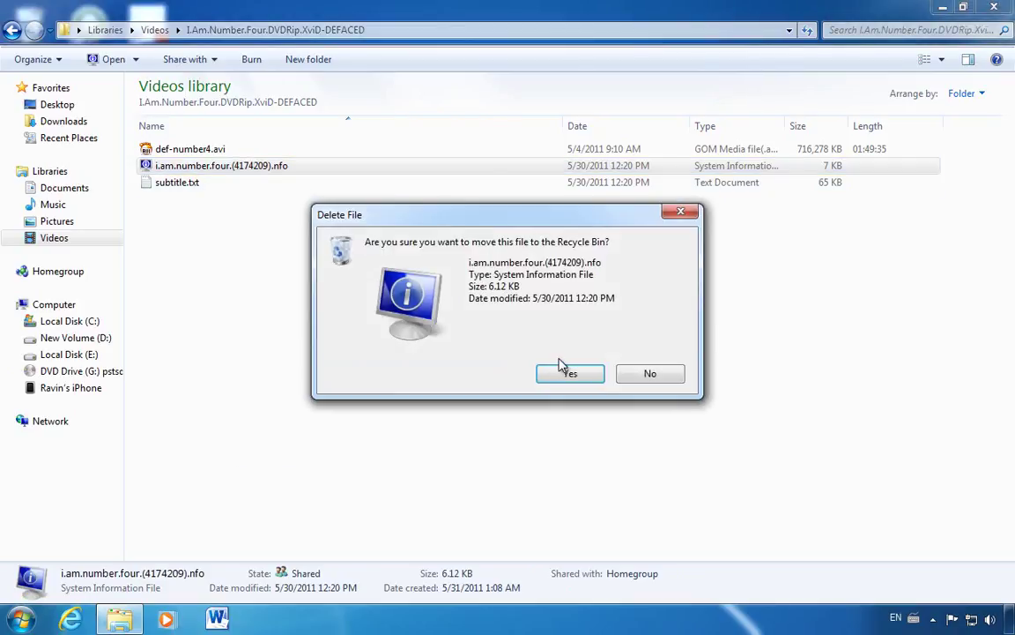
left_click(568, 374)
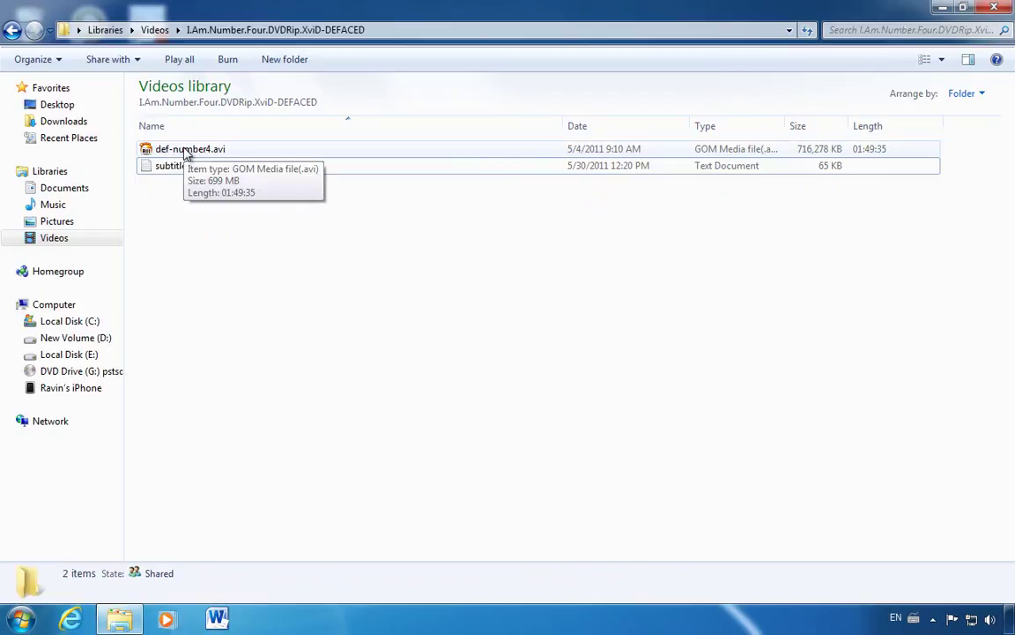
Play def-number4.avi in GOM Player and skip to several points in the movie to check whether subtitles are displayed.
left_click(186, 153)
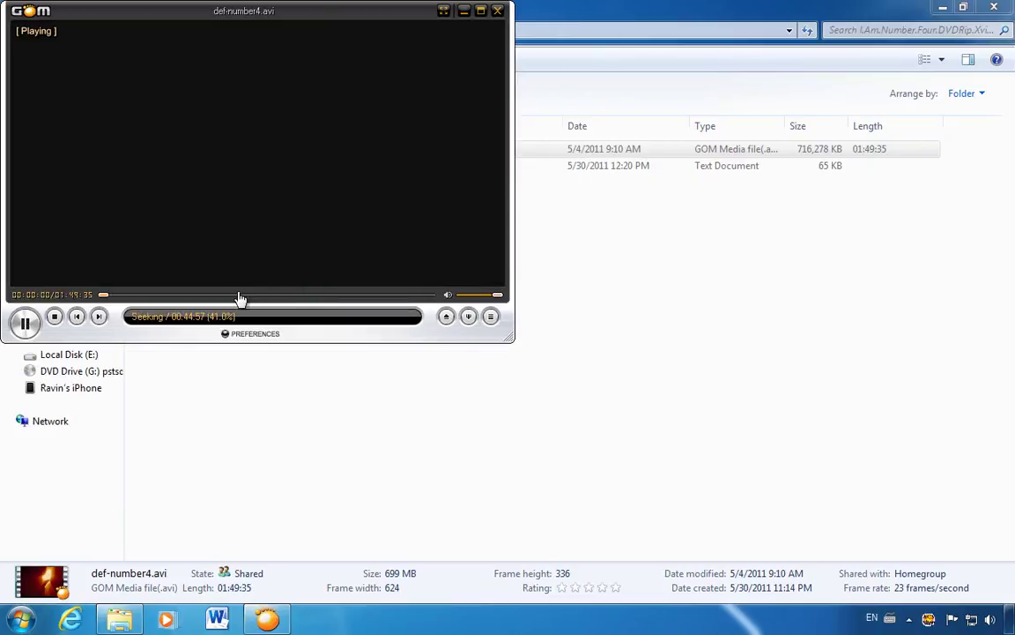
left_click(196, 297)
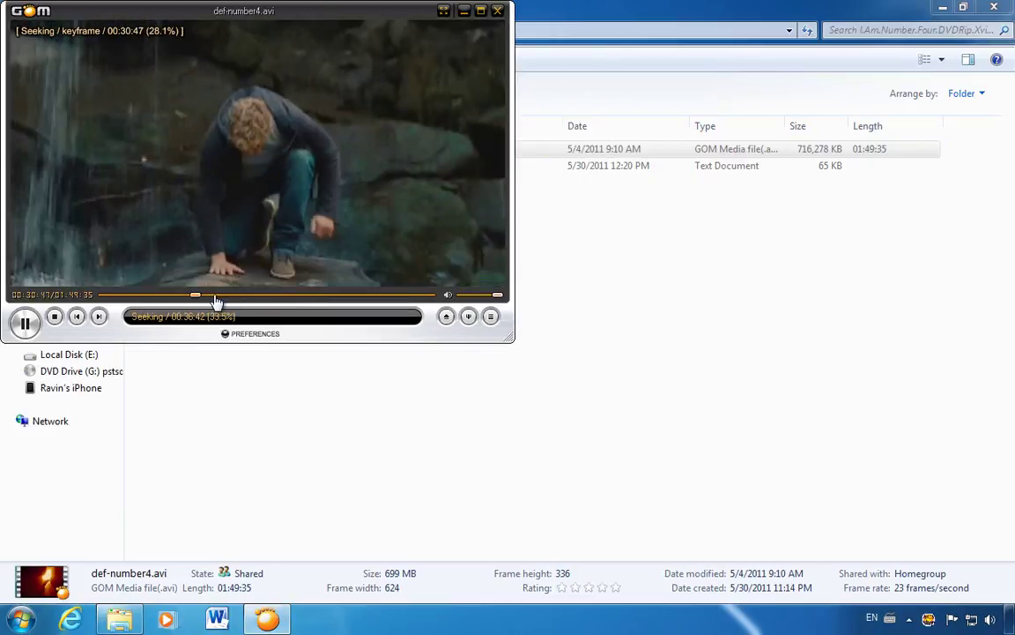
left_click(216, 301)
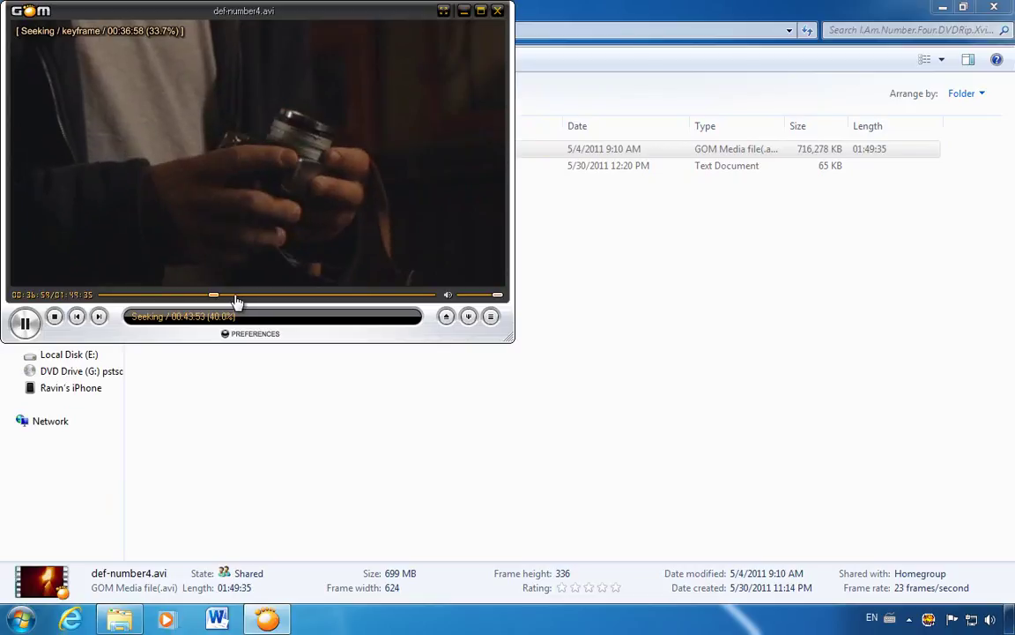
left_click(265, 300)
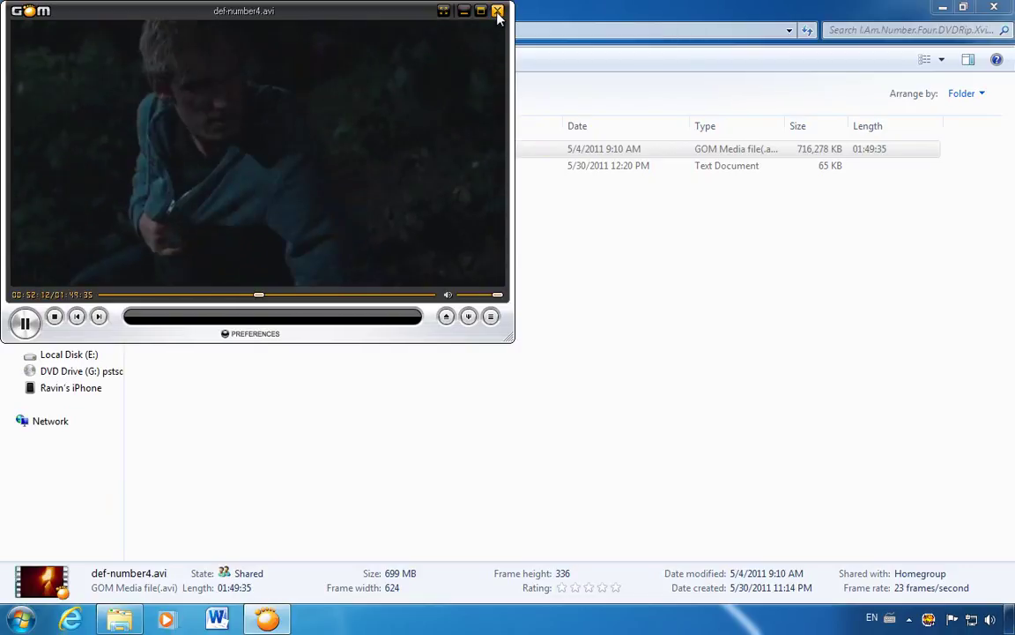
Close the player and rename subtitle.txt to def-number4.txt, copying the base name from the movie file def-number4.avi.
left_click(498, 11)
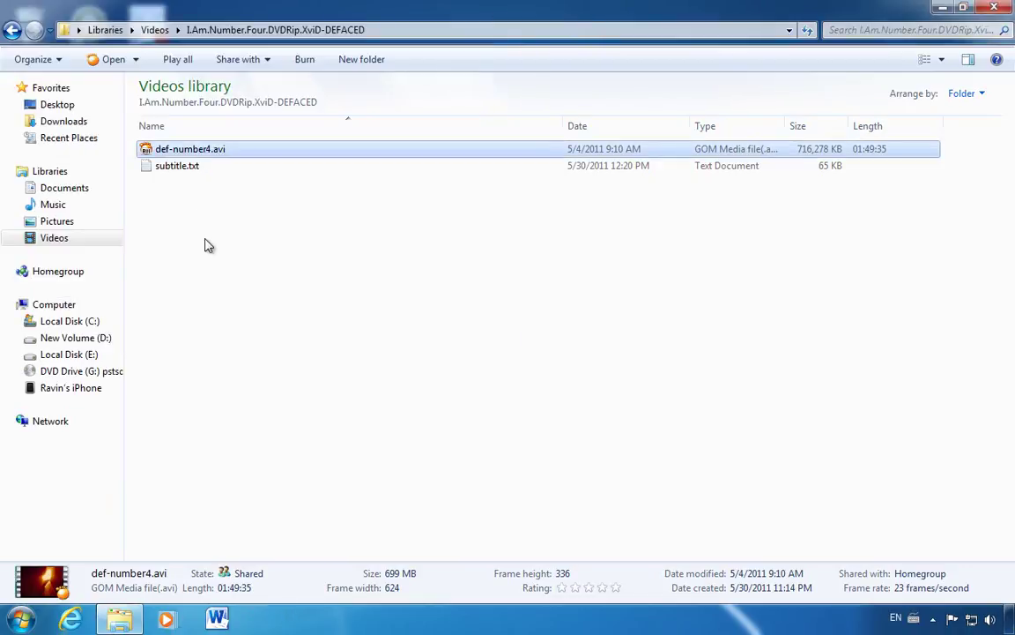
left_click(185, 152)
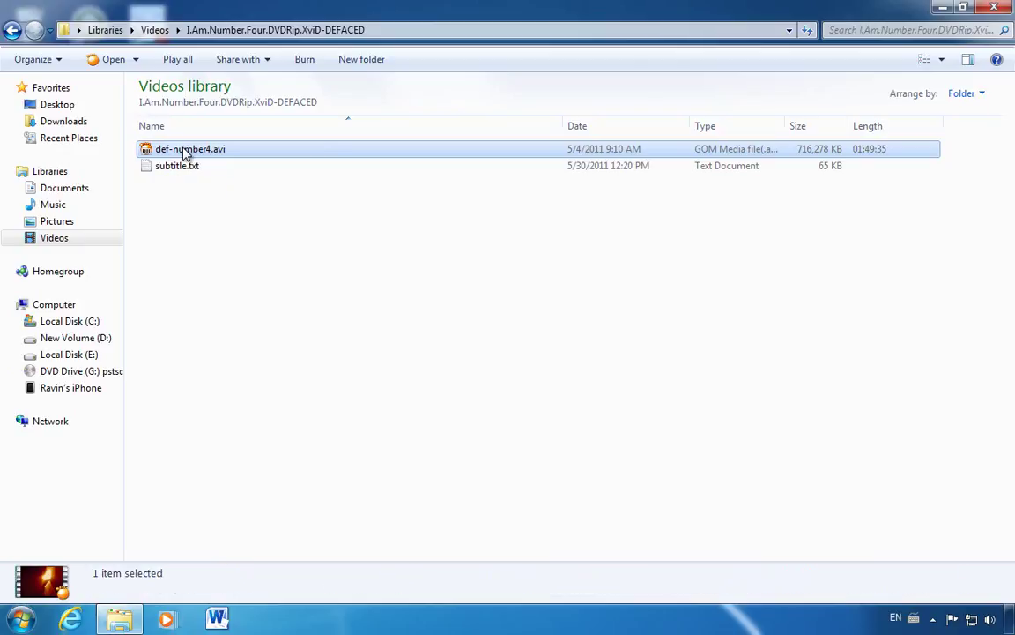
right_click(184, 147)
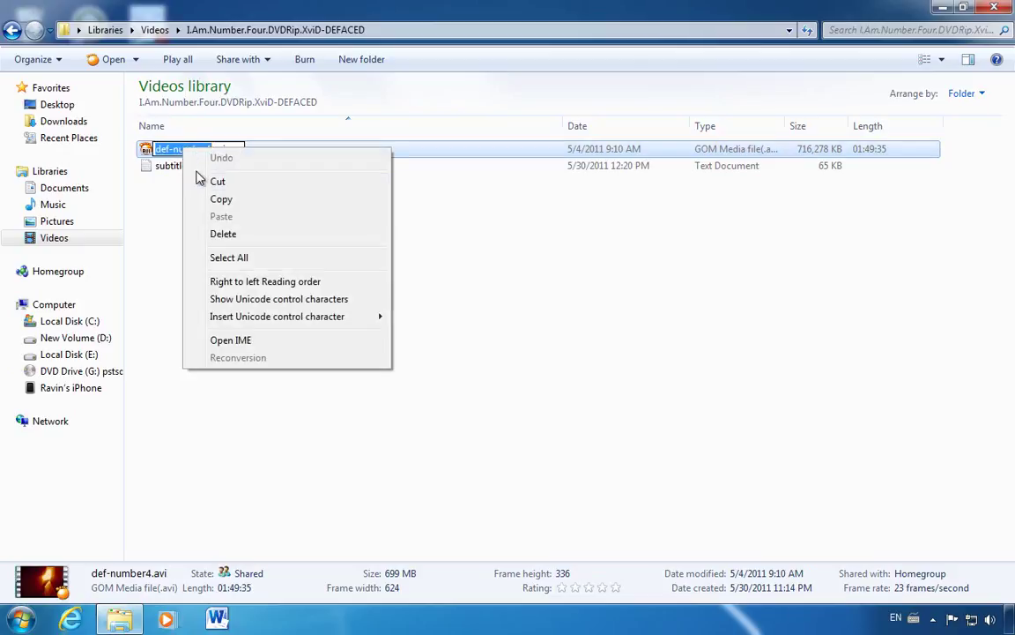
left_click(218, 199)
left_click(173, 169)
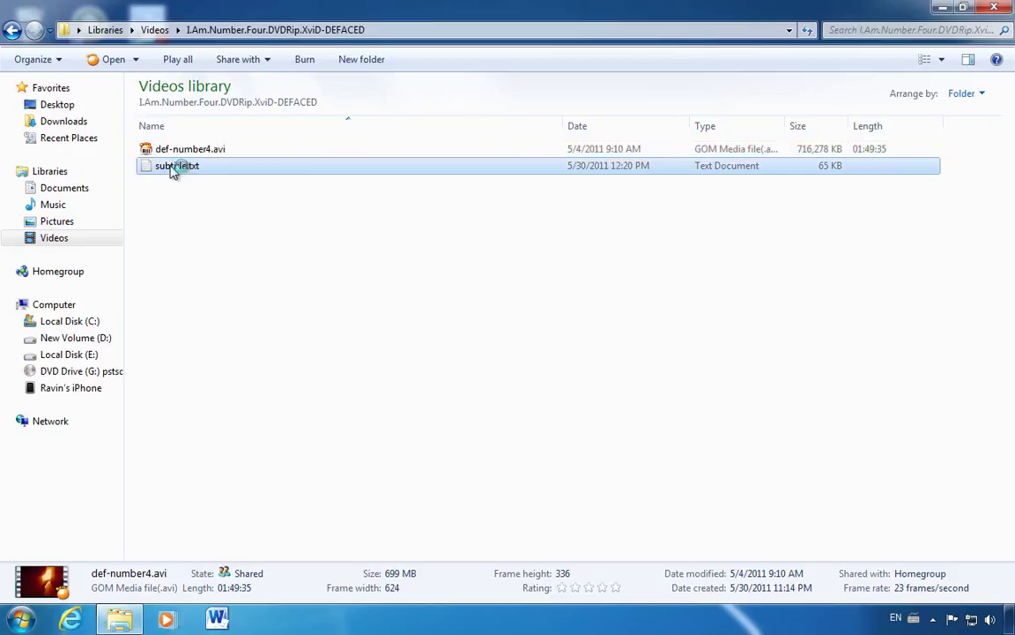
left_click(171, 169)
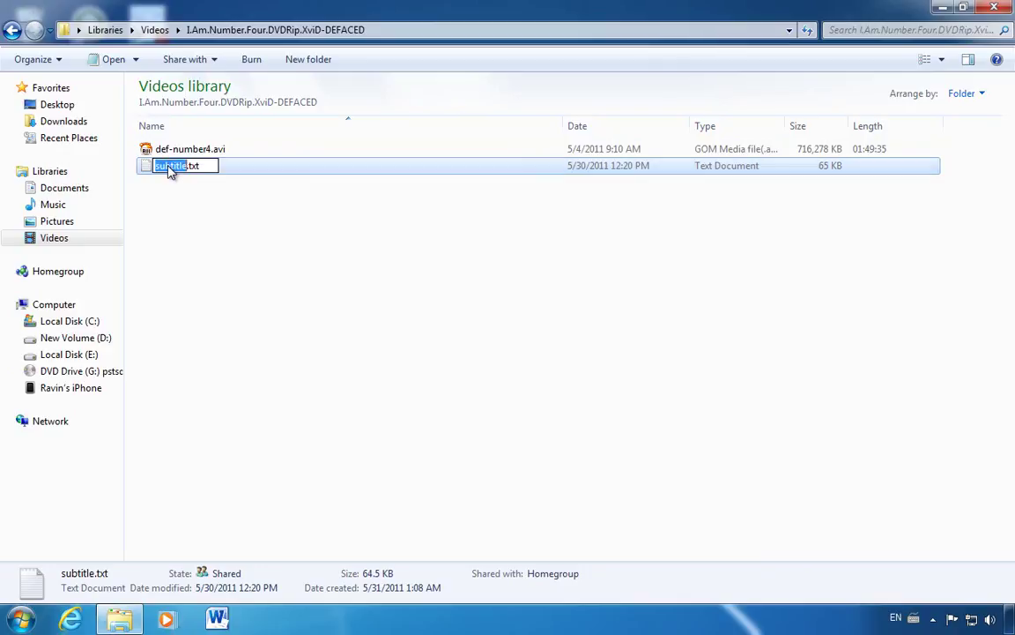
right_click(170, 167)
left_click(205, 235)
left_click(233, 191)
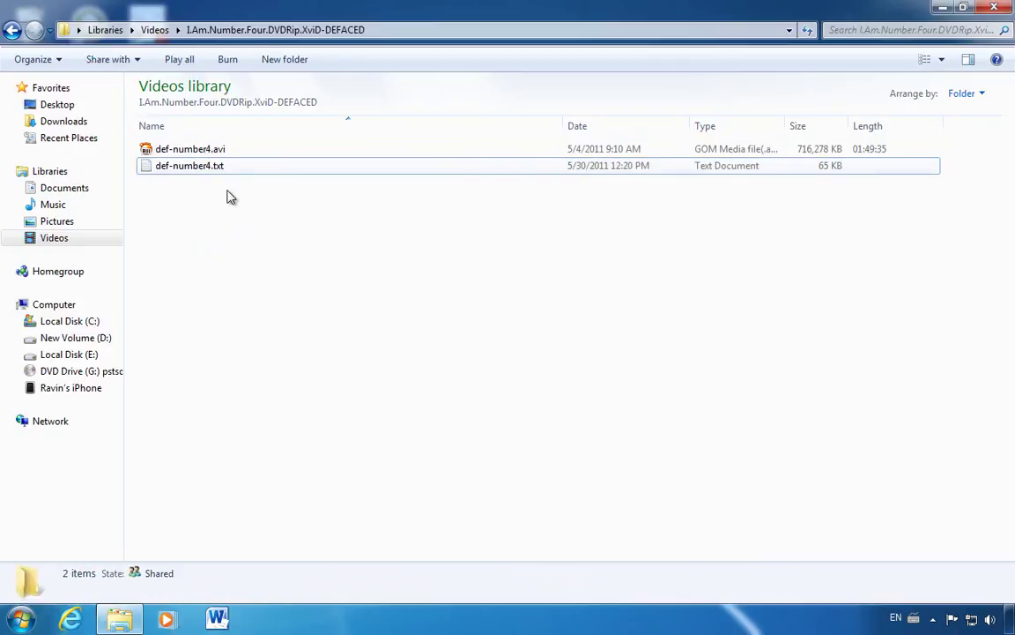
Play def-number4.avi, skip to about the 39-minute mark to check for subtitles, and close the player.
left_click(187, 151)
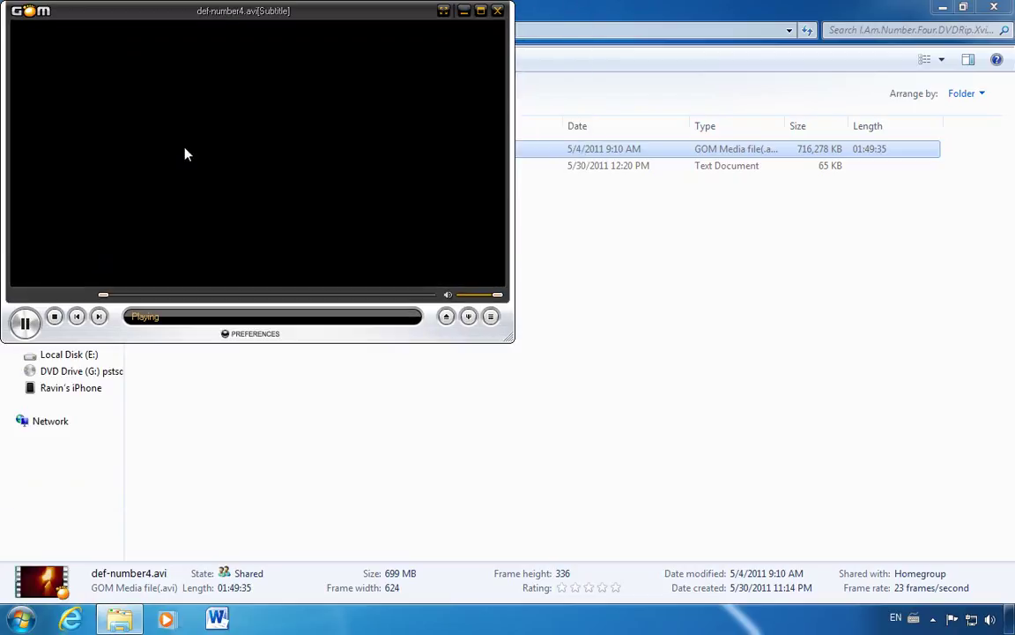
left_click(224, 297)
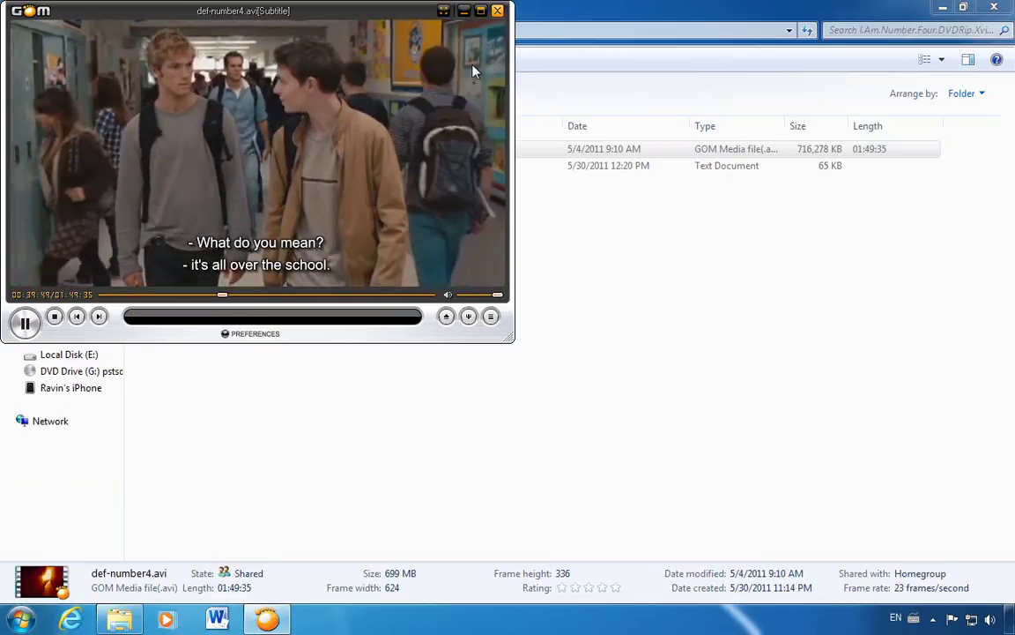
left_click(498, 10)
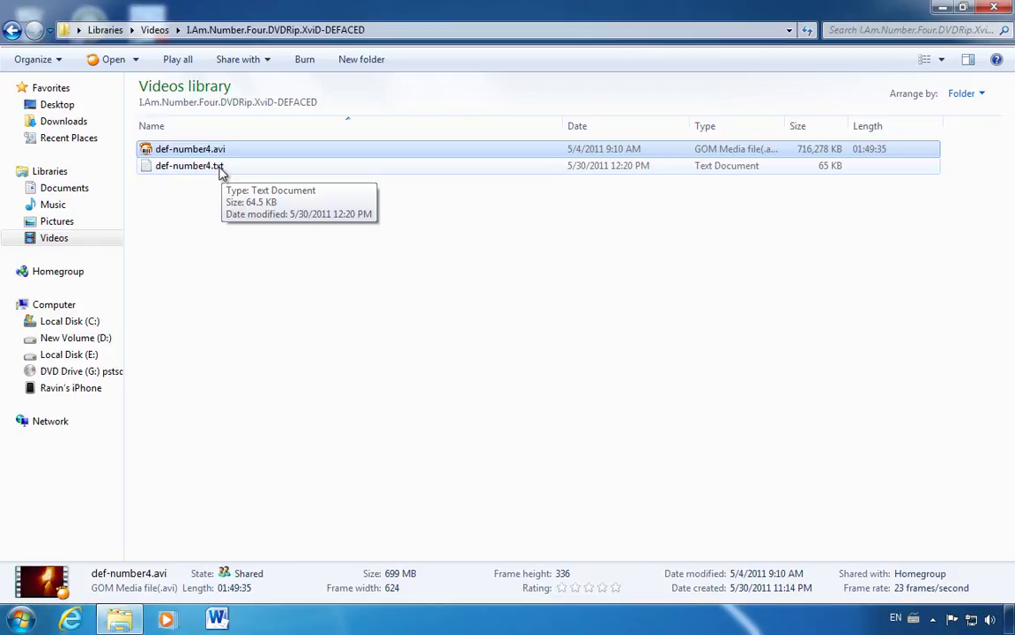
Change the subtitle file's extension to .srt so it is named def-number4.srt, accepting the extension change.
left_click(222, 170)
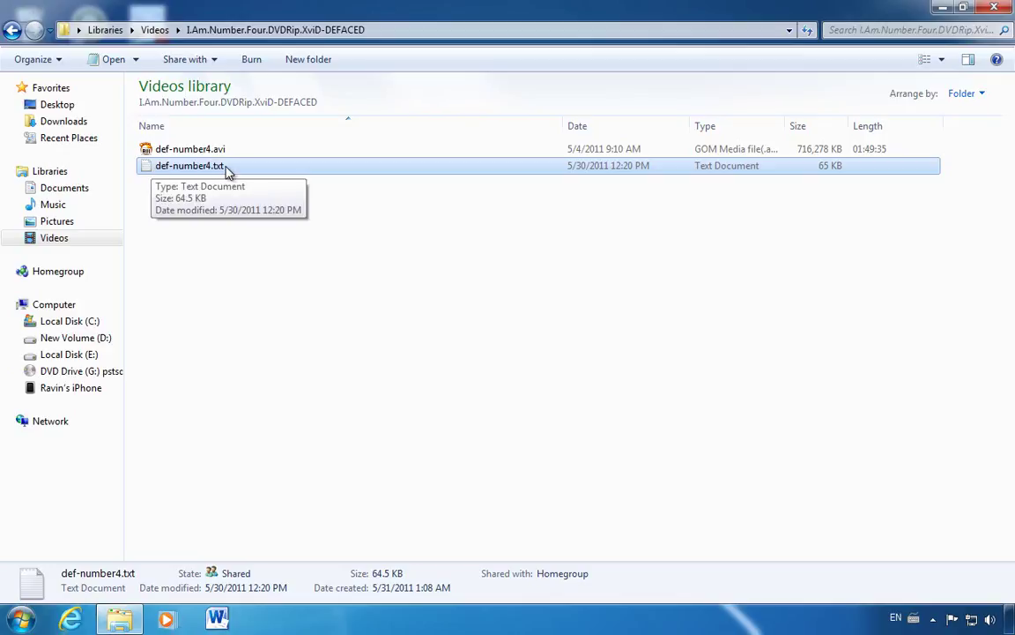
left_click(223, 169)
left_click(227, 165)
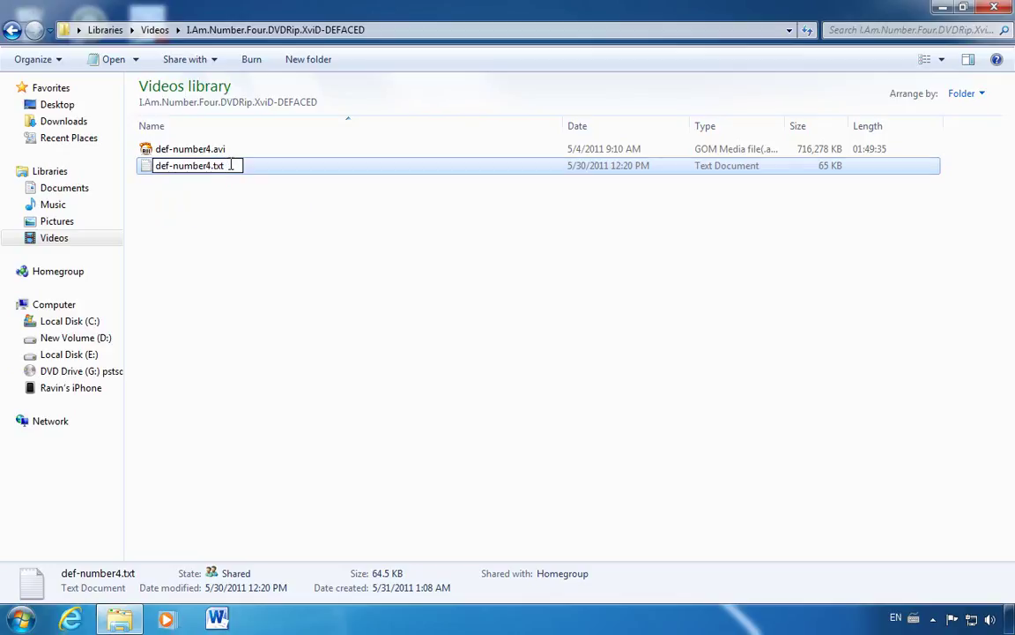
key("BackSpace")
key("BackSpace")
key("BackSpace")
type("srt")
key("Return")
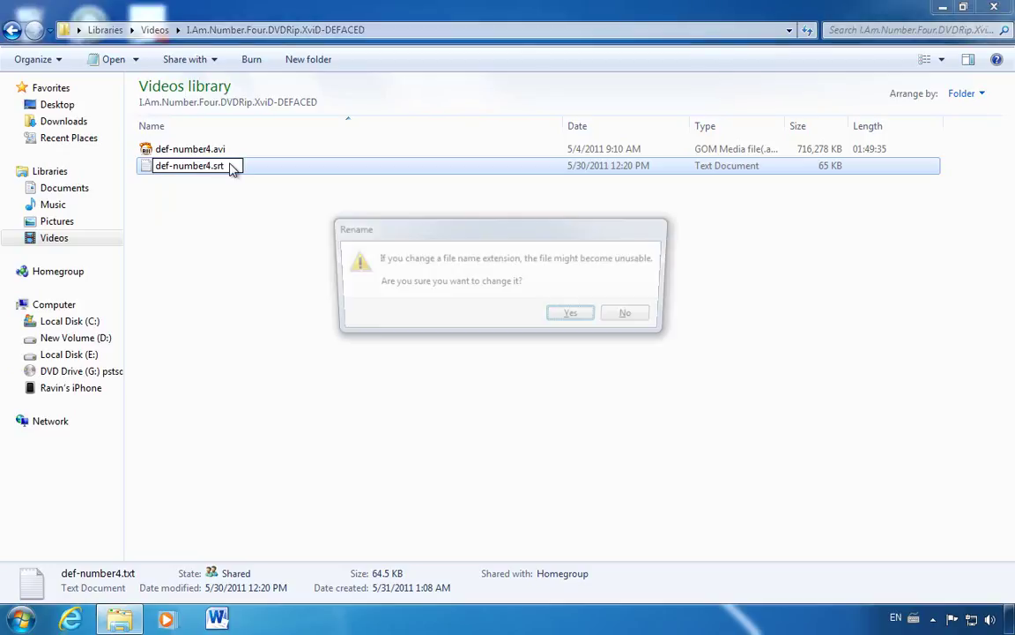
key("Return")
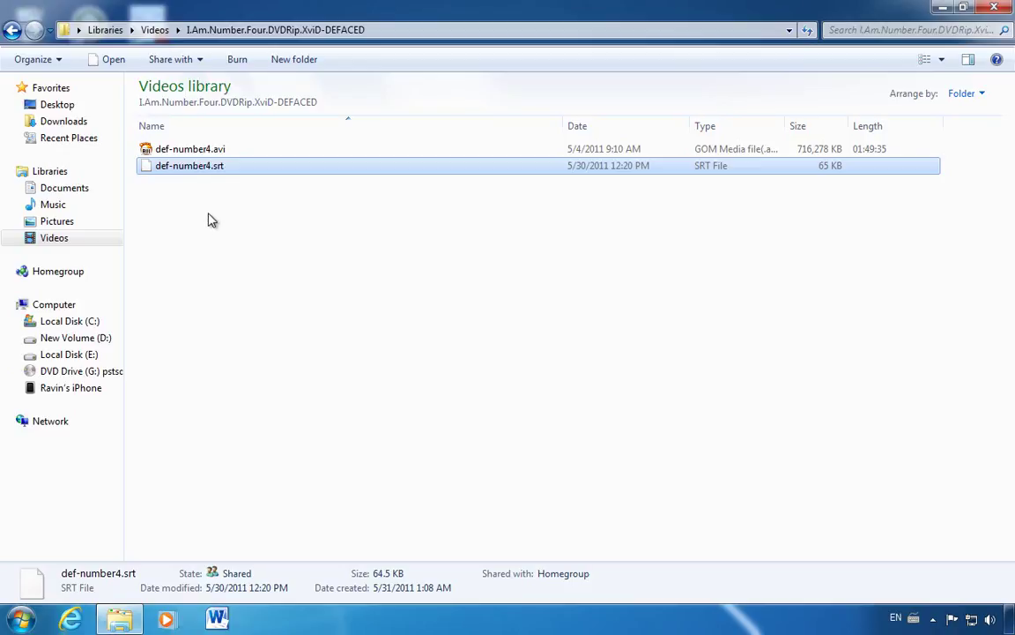
Play def-number4.avi, check for subtitles at about the 50-minute mark, and close both the player and the movie folder window.
left_click(179, 152)
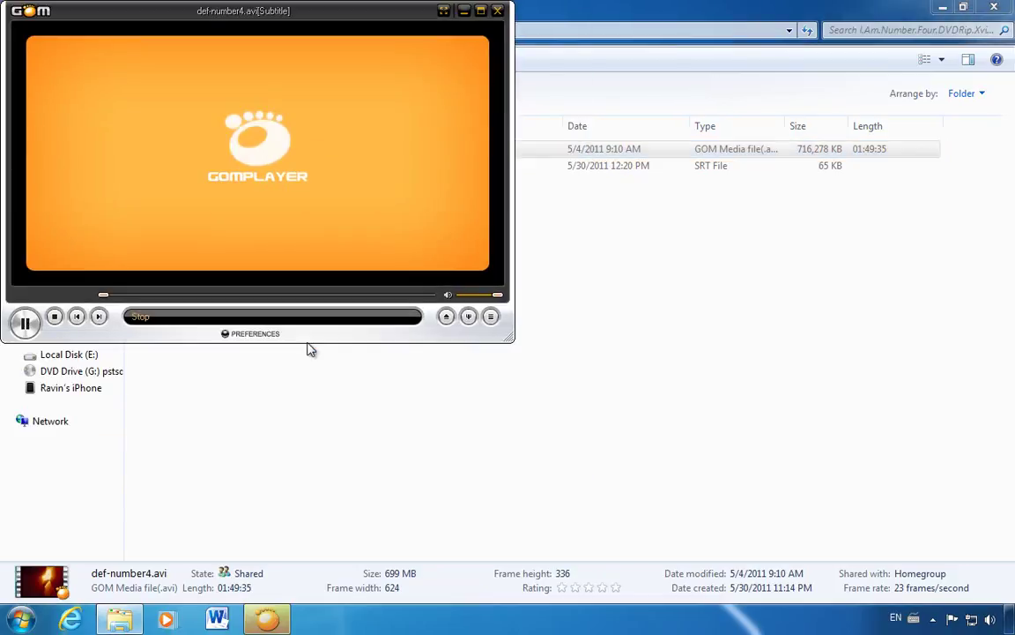
left_click(254, 295)
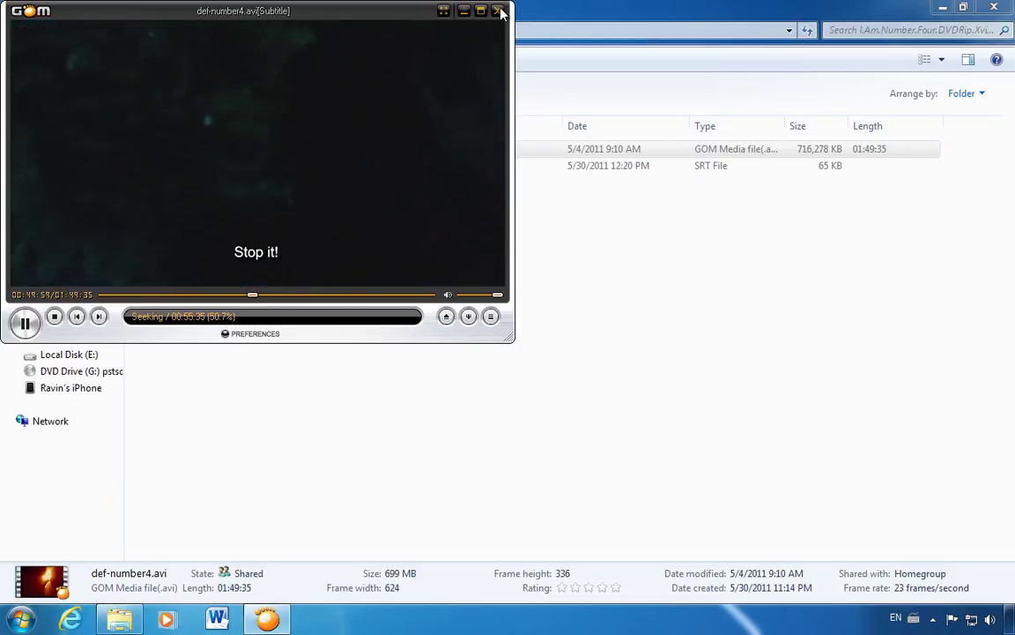
left_click(497, 11)
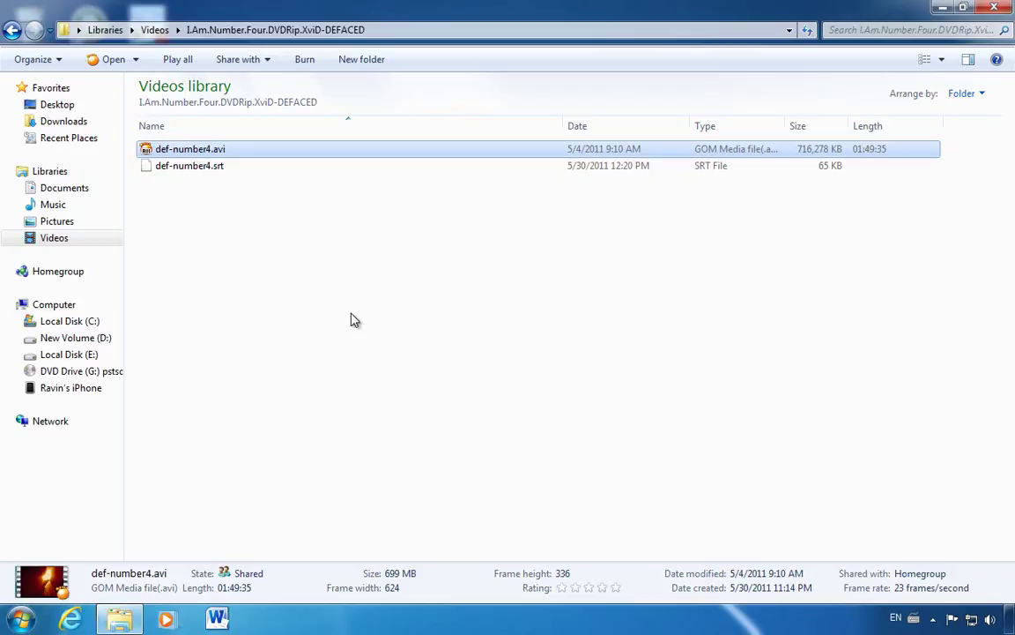
left_click(996, 8)
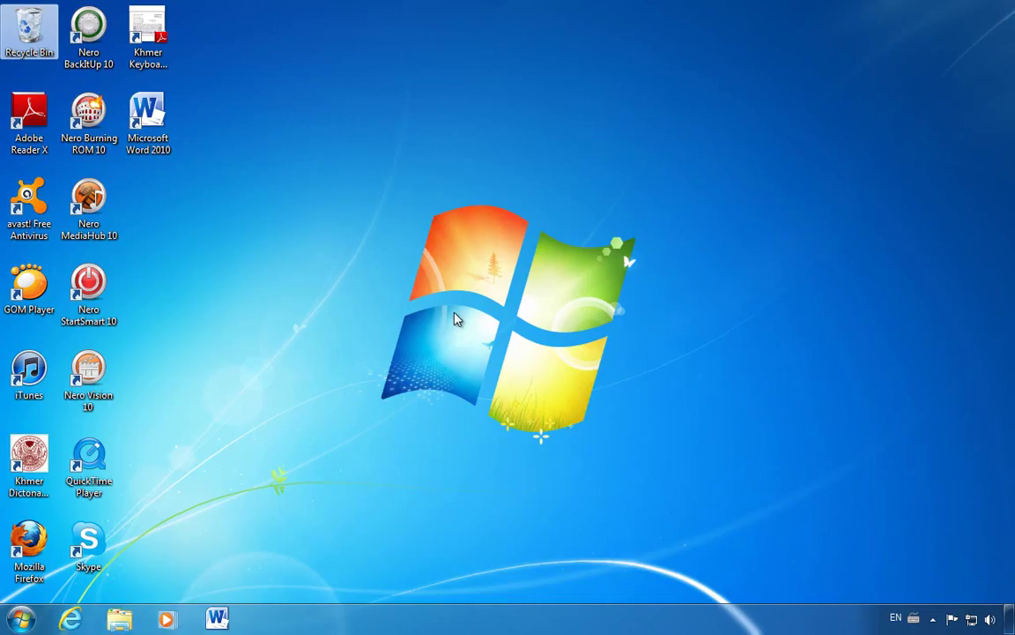